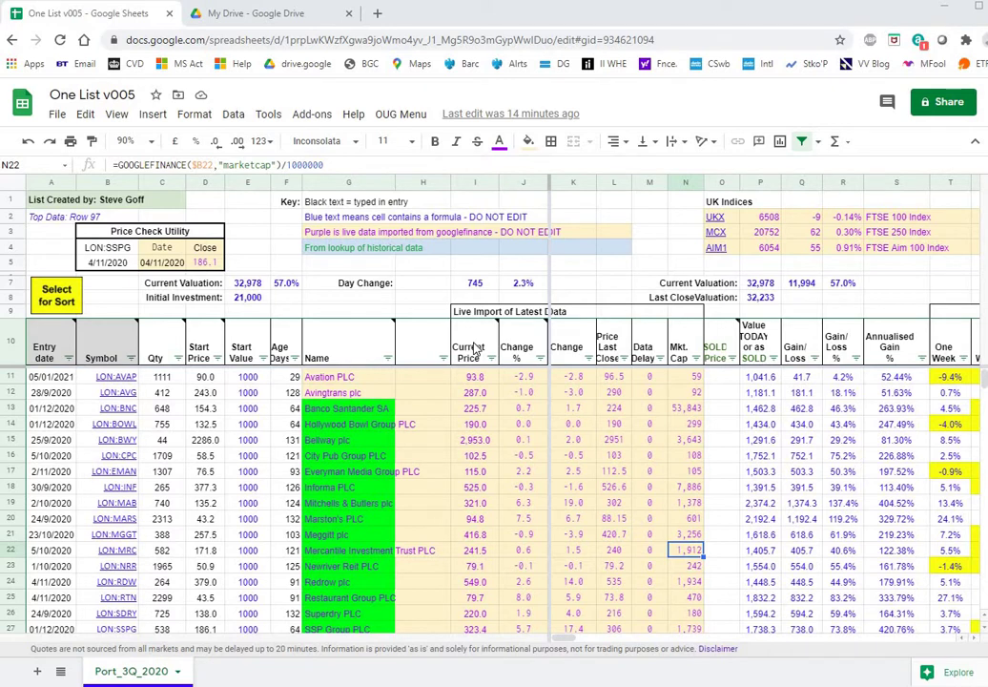
- Zoom the sheet to 50% and examine its overall layout, including the historical data block from row 97 down
{"action": "mouse_move", "coordinate": [474, 348]}
{"action": "left_click", "coordinate": [115, 115]}
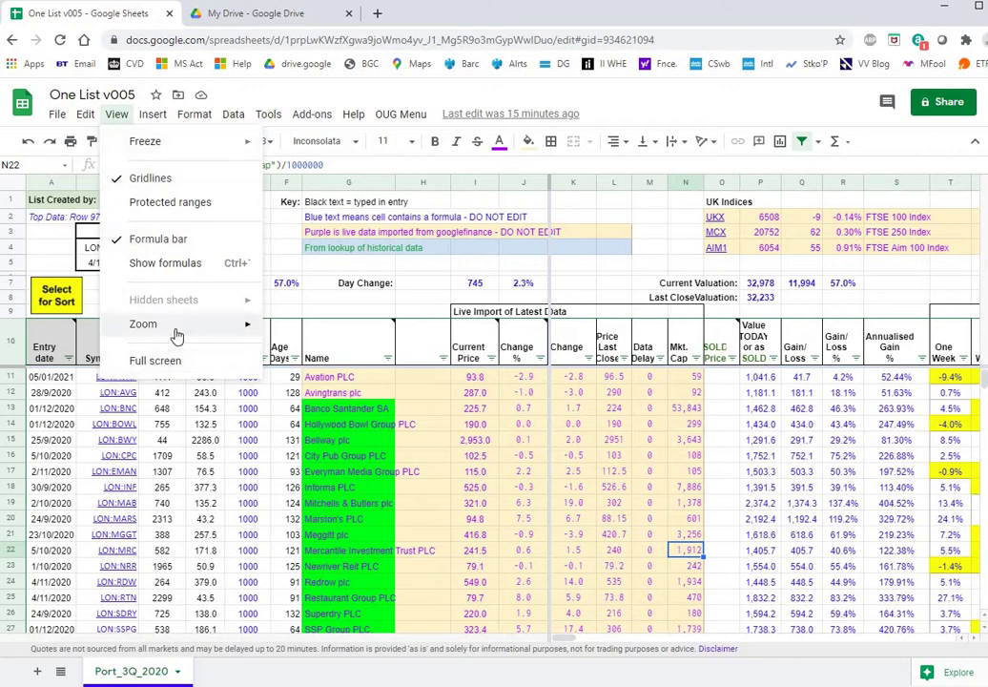
{"action": "mouse_move", "coordinate": [177, 326]}
{"action": "left_click", "coordinate": [300, 330]}
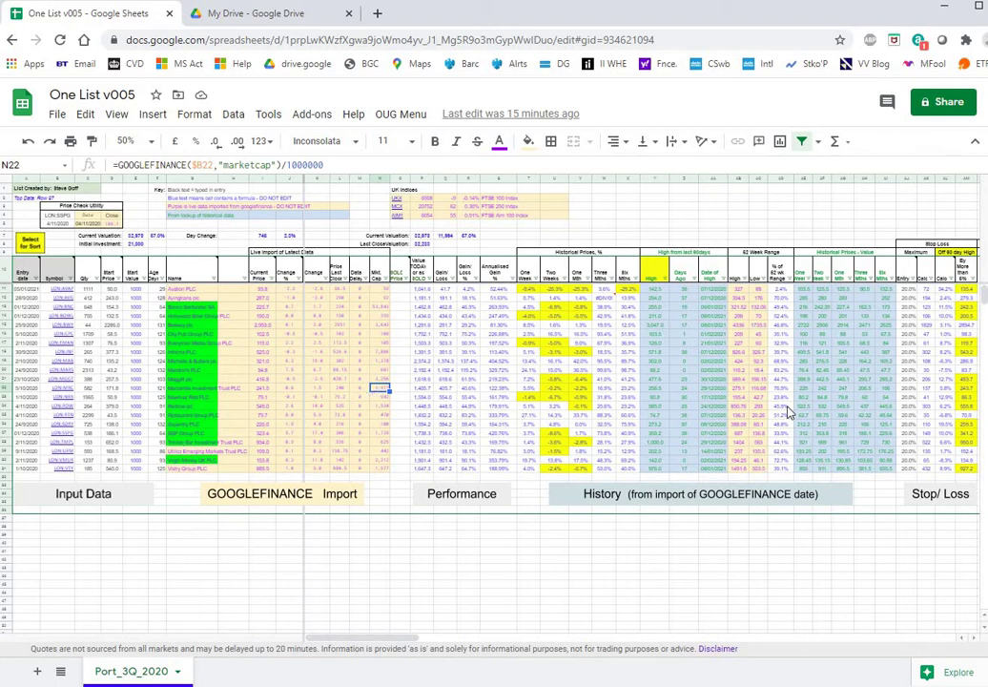
{"action": "scroll", "coordinate": [192, 601], "scroll_direction": "down", "scroll_amount": 5}
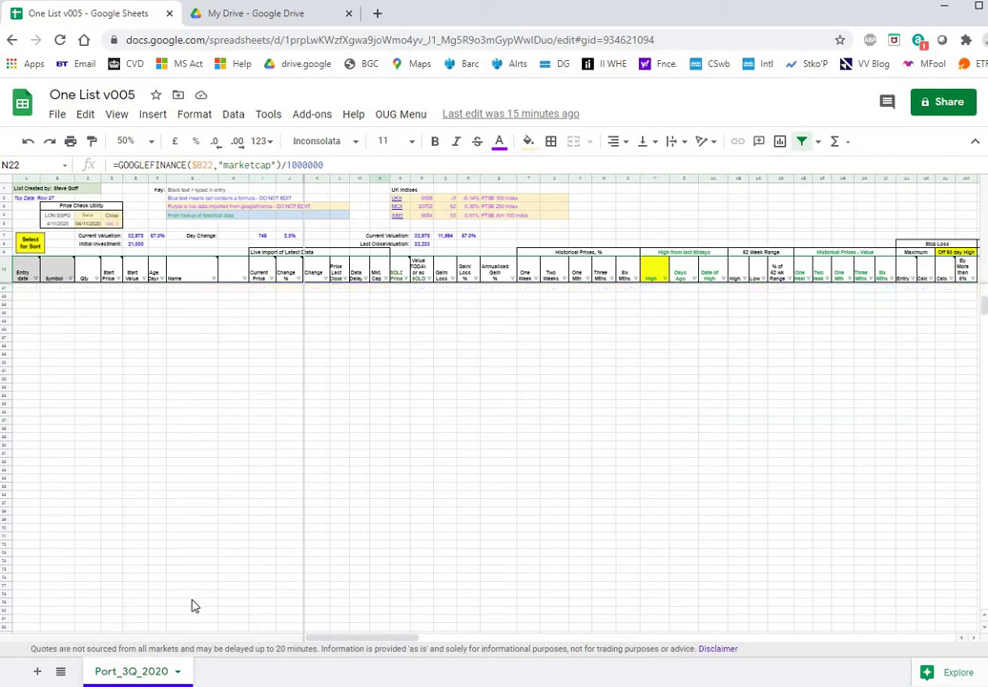
{"action": "scroll", "coordinate": [192, 604], "scroll_direction": "down", "scroll_amount": 3}
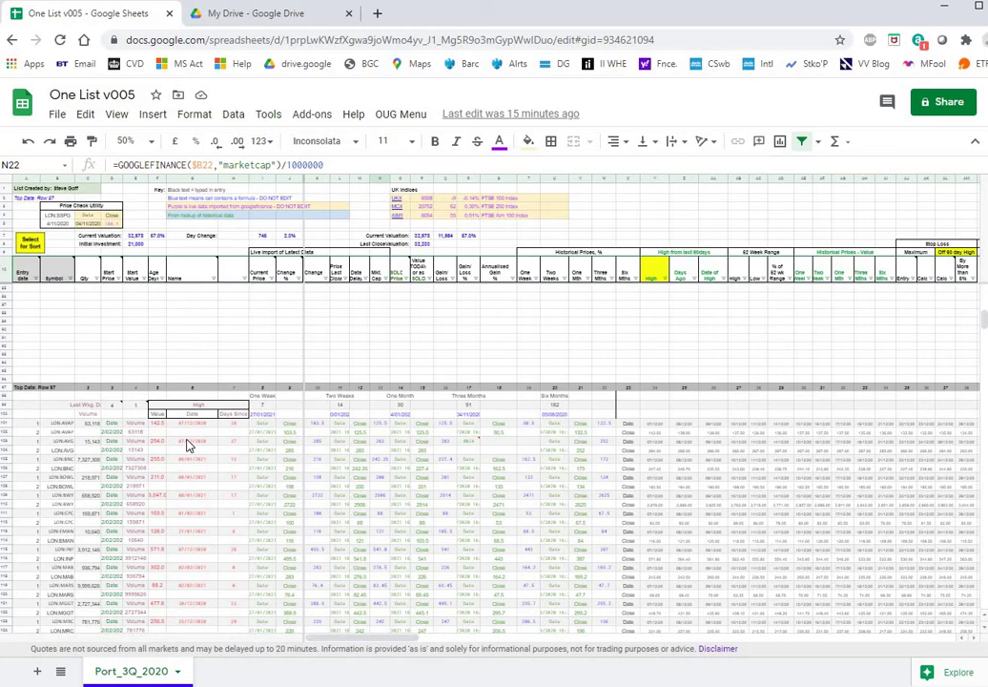
{"action": "scroll", "coordinate": [188, 445], "scroll_direction": "down", "scroll_amount": 5}
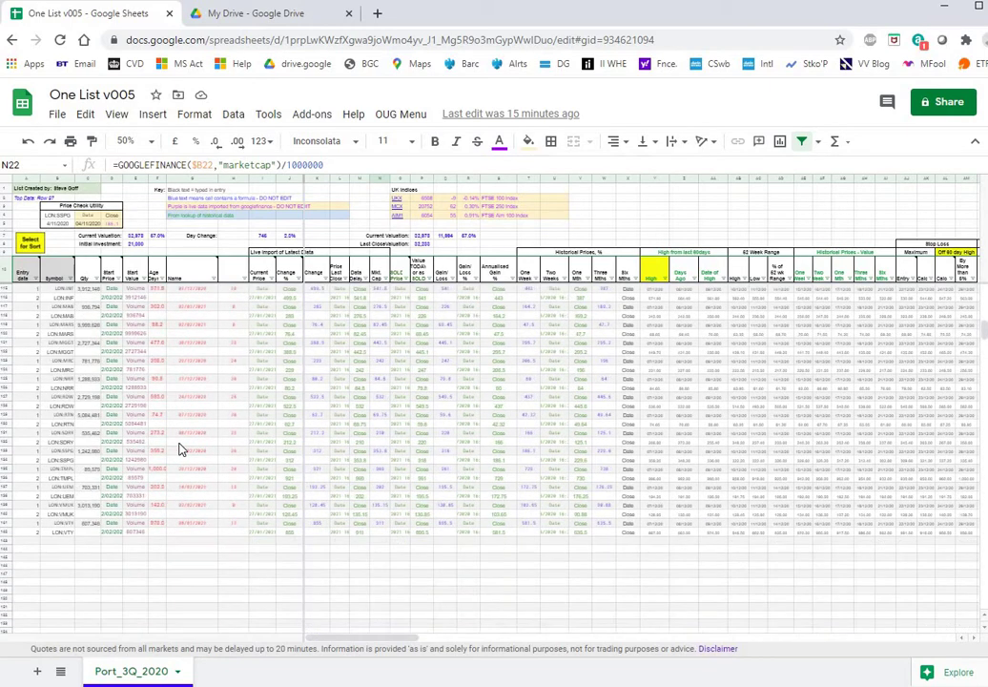
{"action": "scroll", "coordinate": [180, 450], "scroll_direction": "up", "scroll_amount": 5}
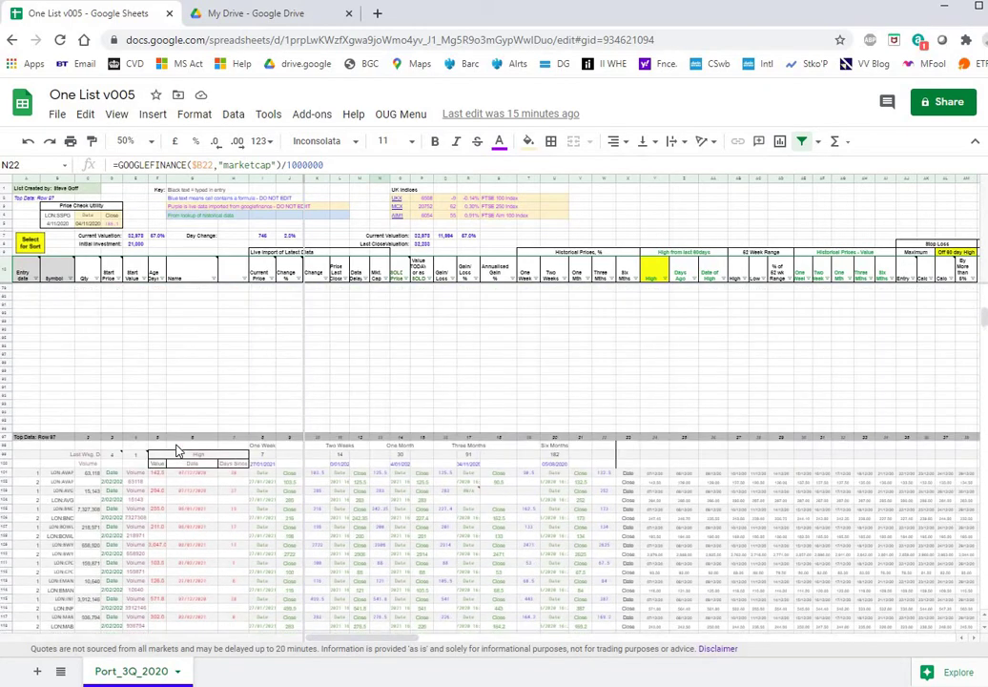
{"action": "scroll", "coordinate": [170, 454], "scroll_direction": "up", "scroll_amount": 3}
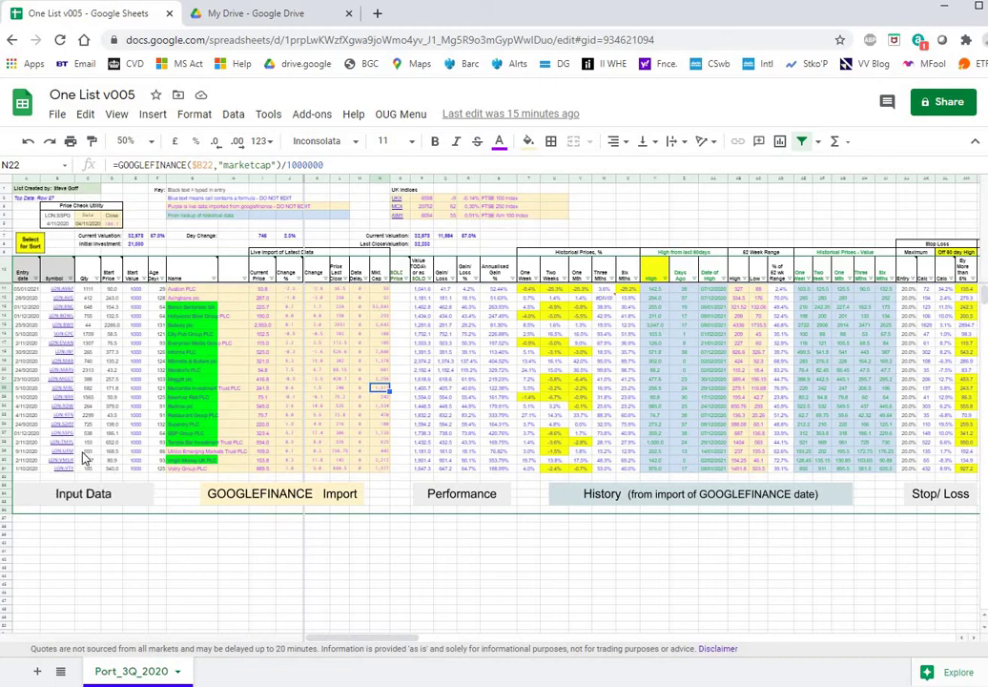
- Set the zoom to 75% and review the Performance, History and Stop/Loss column sections
{"action": "left_click", "coordinate": [149, 141]}
{"action": "left_click", "coordinate": [134, 194]}
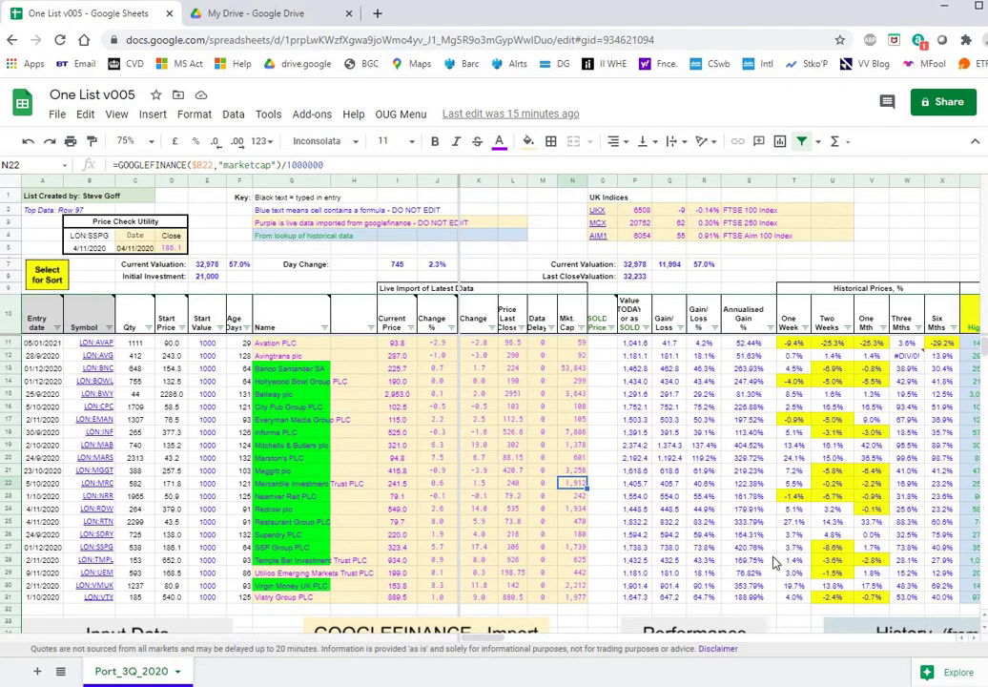
{"action": "scroll", "coordinate": [272, 530], "scroll_direction": "down", "scroll_amount": 1}
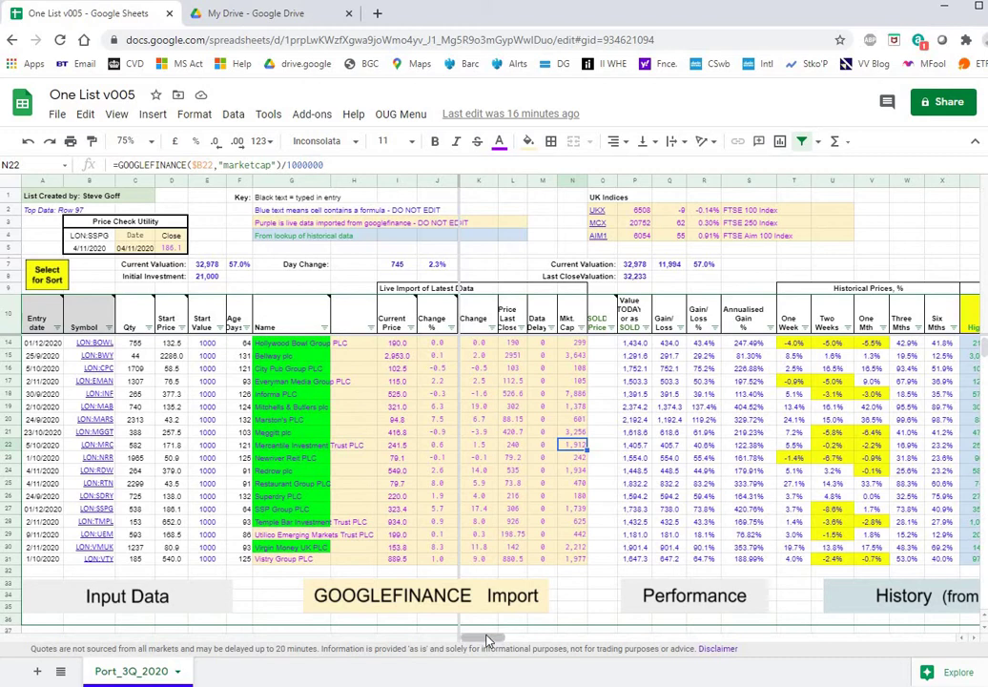
{"action": "left_click_drag", "start_coordinate": [489, 638], "coordinate": [512, 641]}
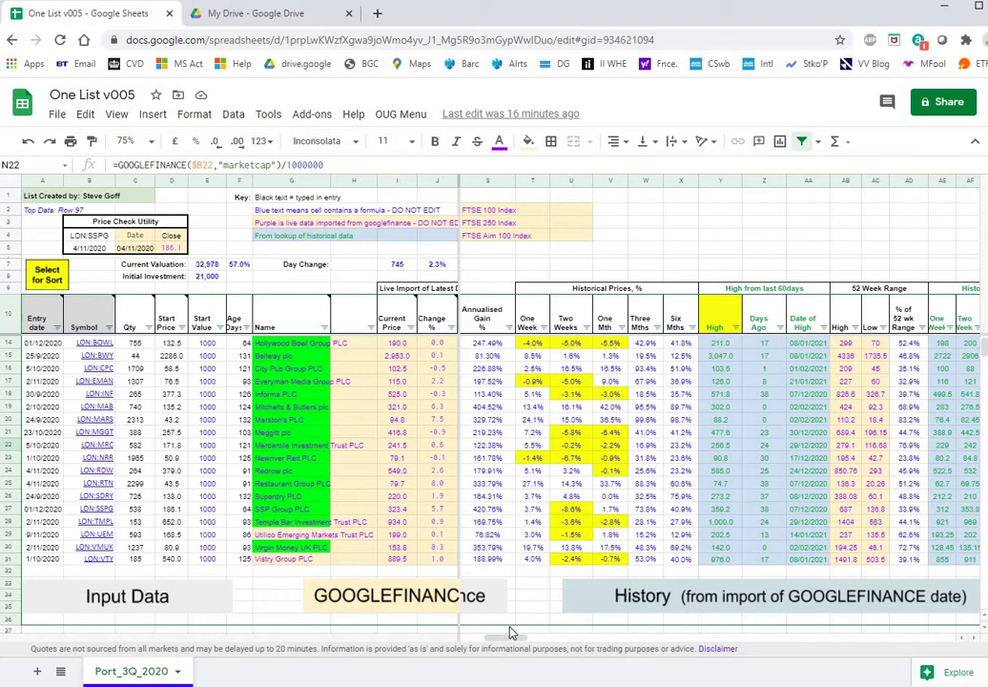
{"action": "left_click_drag", "start_coordinate": [510, 633], "coordinate": [524, 633]}
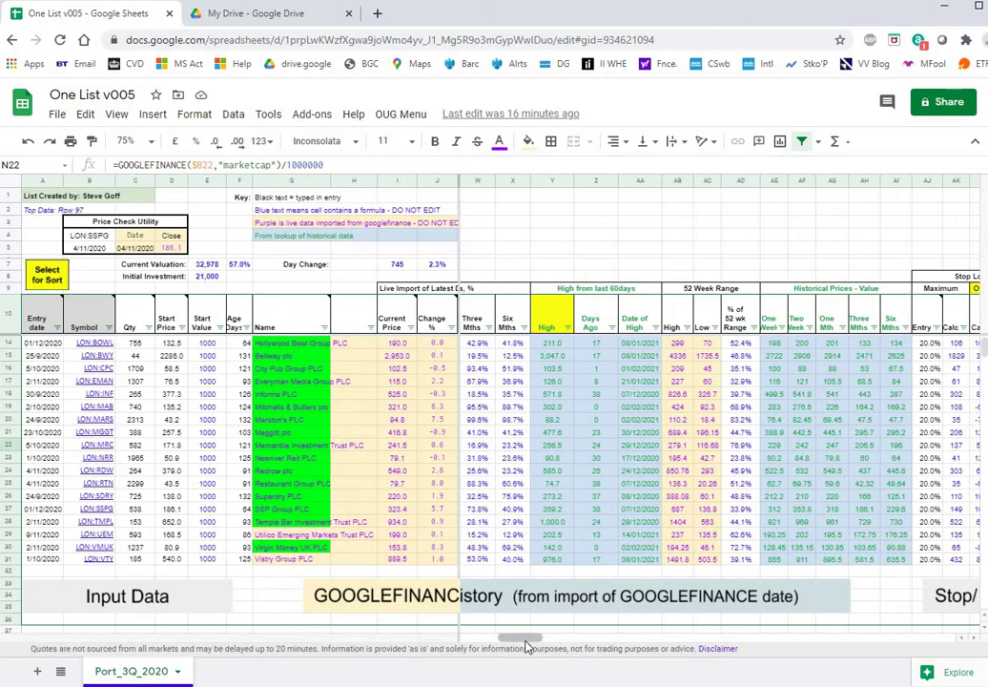
{"action": "left_click_drag", "start_coordinate": [526, 646], "coordinate": [574, 632]}
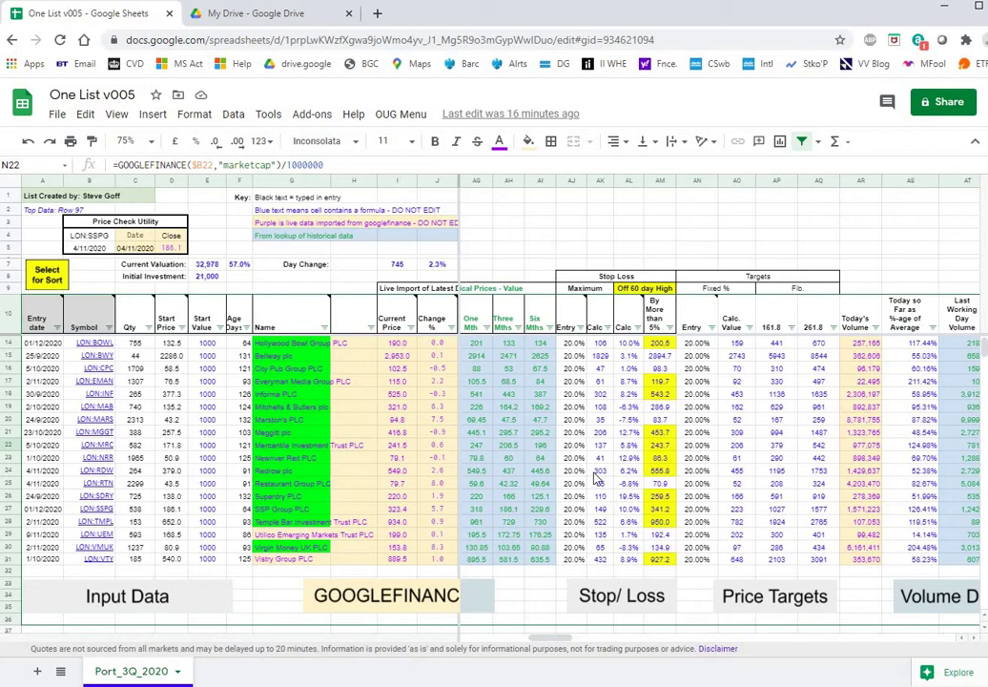
- Set the Stop Loss Maximum Entry percentage to 8% in AJ14 and fill it down to AJ31
{"action": "left_click_drag", "start_coordinate": [572, 343], "coordinate": [573, 355]}
{"action": "left_click_drag", "start_coordinate": [582, 400], "coordinate": [581, 563]}
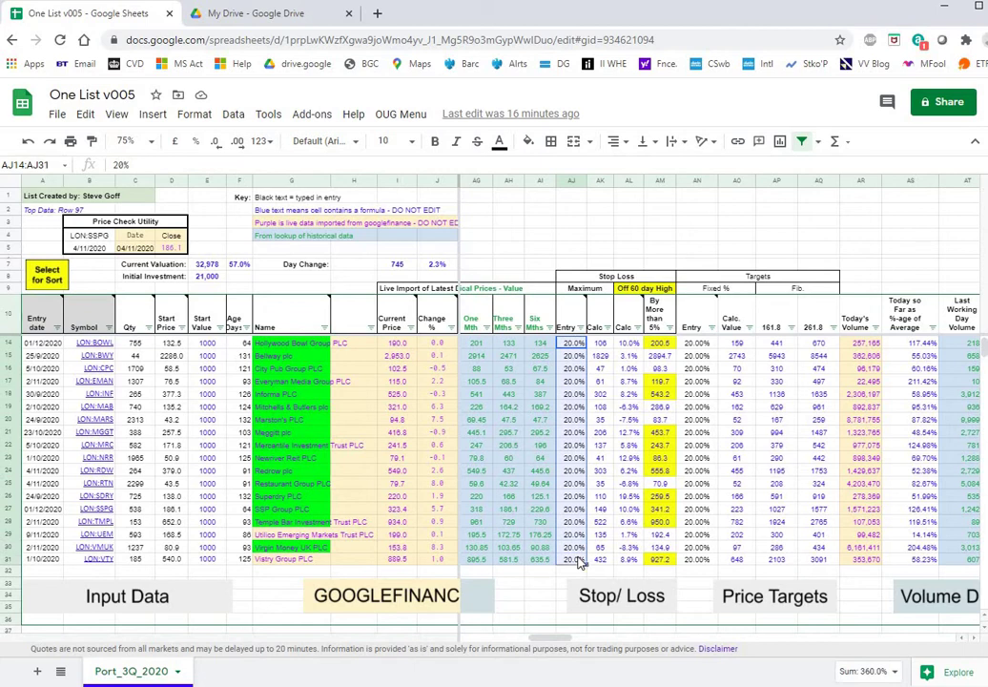
{"action": "type", "text": "8%"}
{"action": "key", "text": "BackSpace"}
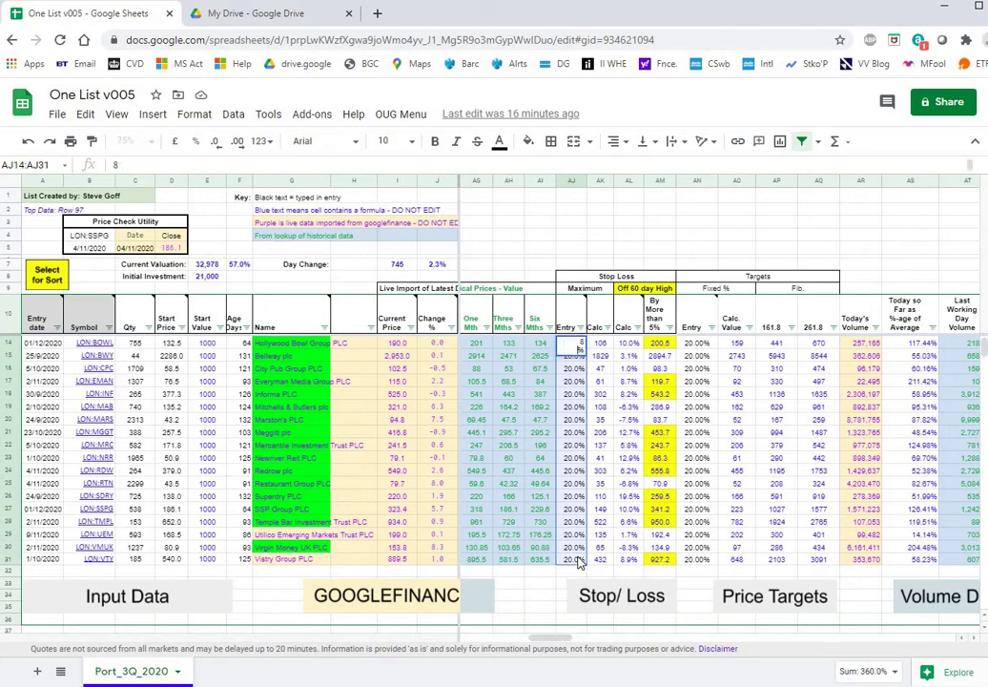
{"action": "key", "text": "Return"}
{"action": "left_click", "coordinate": [578, 345]}
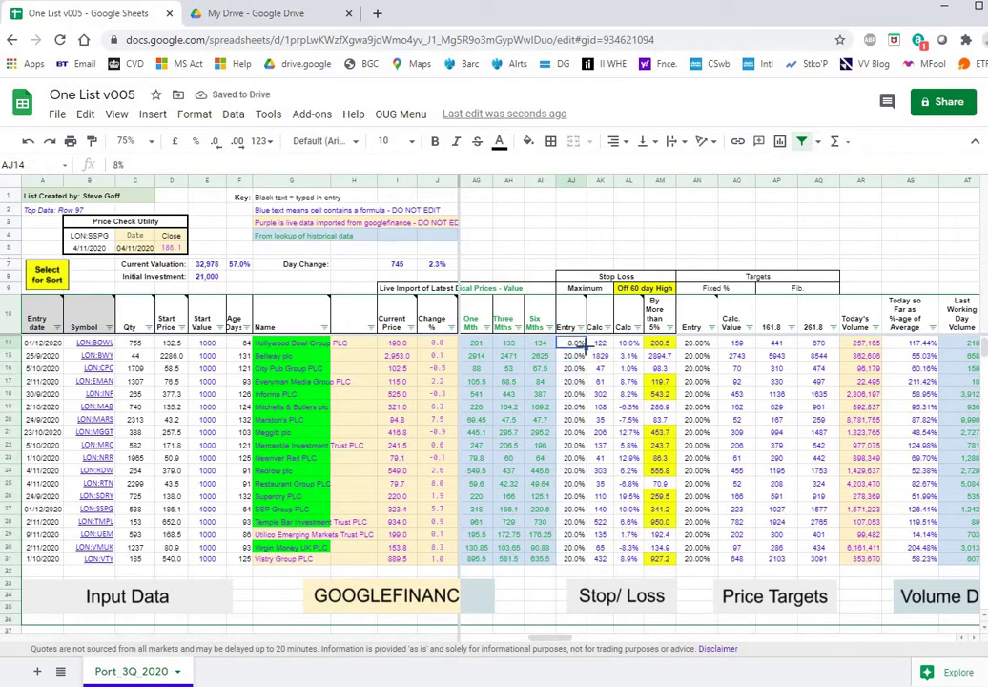
{"action": "left_click_drag", "start_coordinate": [582, 346], "coordinate": [575, 563]}
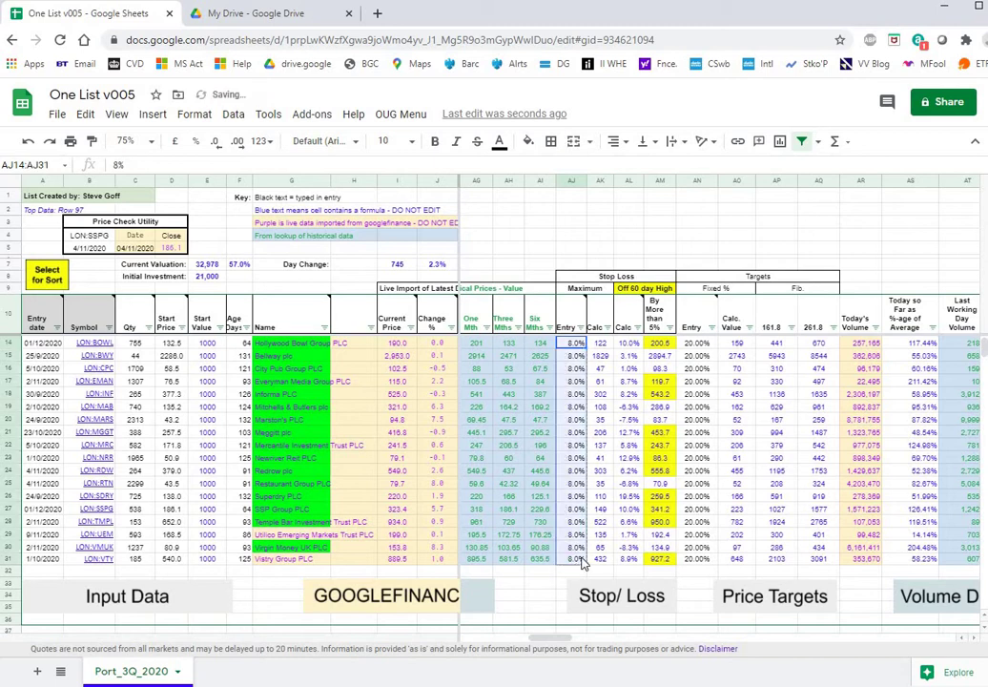
- Examine the Price Targets, Volume Data Import and Track Record sections of the sheet
{"action": "left_click", "coordinate": [709, 359]}
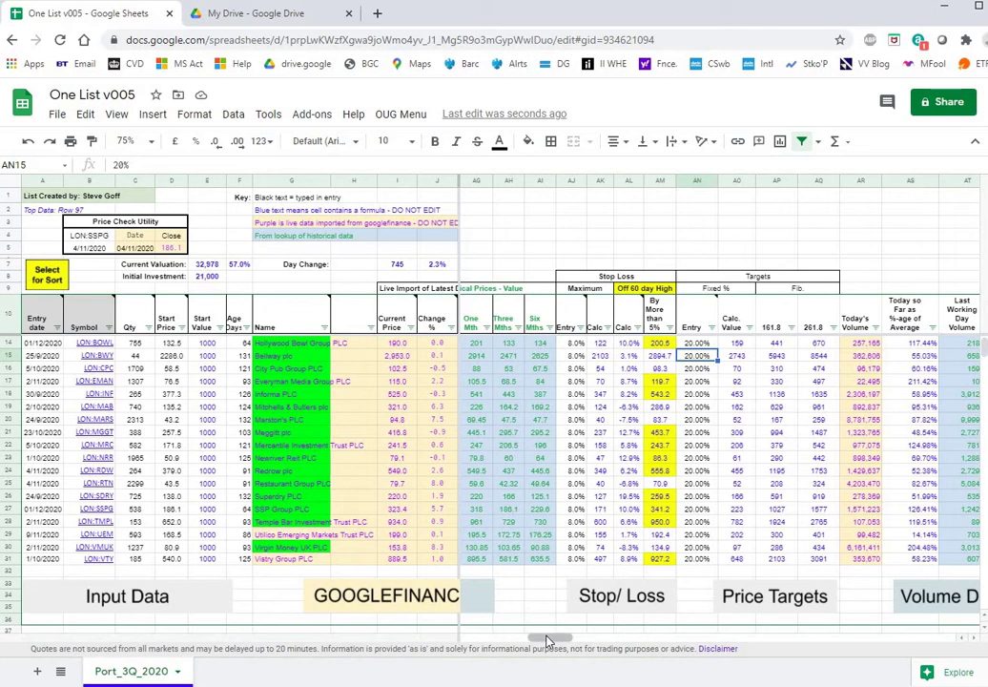
{"action": "scroll", "coordinate": [568, 646], "scroll_direction": "right", "scroll_amount": 3}
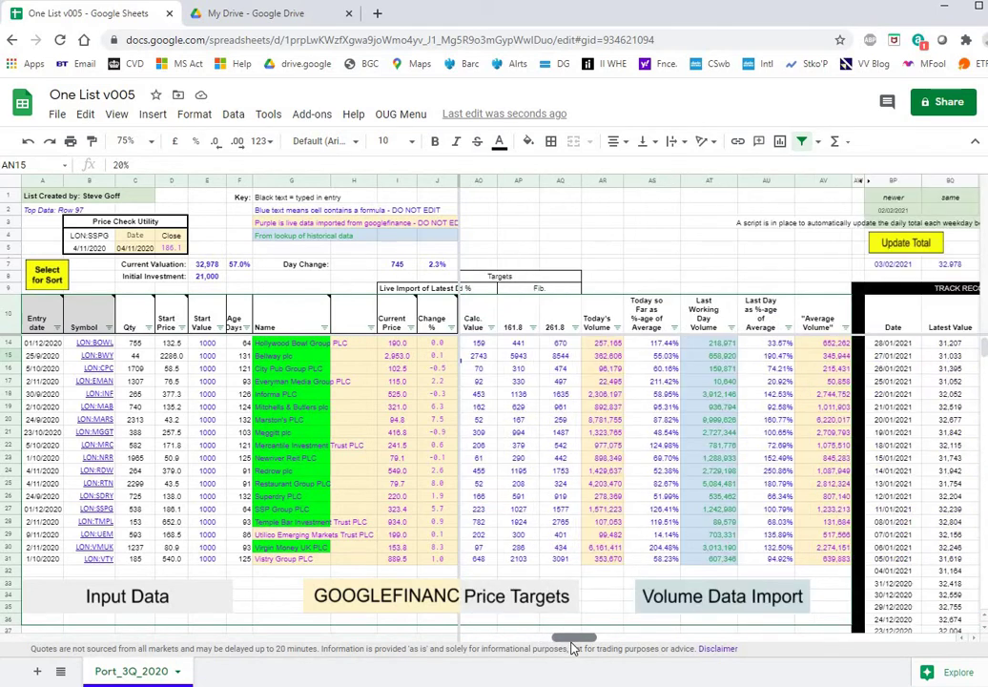
{"action": "left_click_drag", "start_coordinate": [572, 641], "coordinate": [582, 641]}
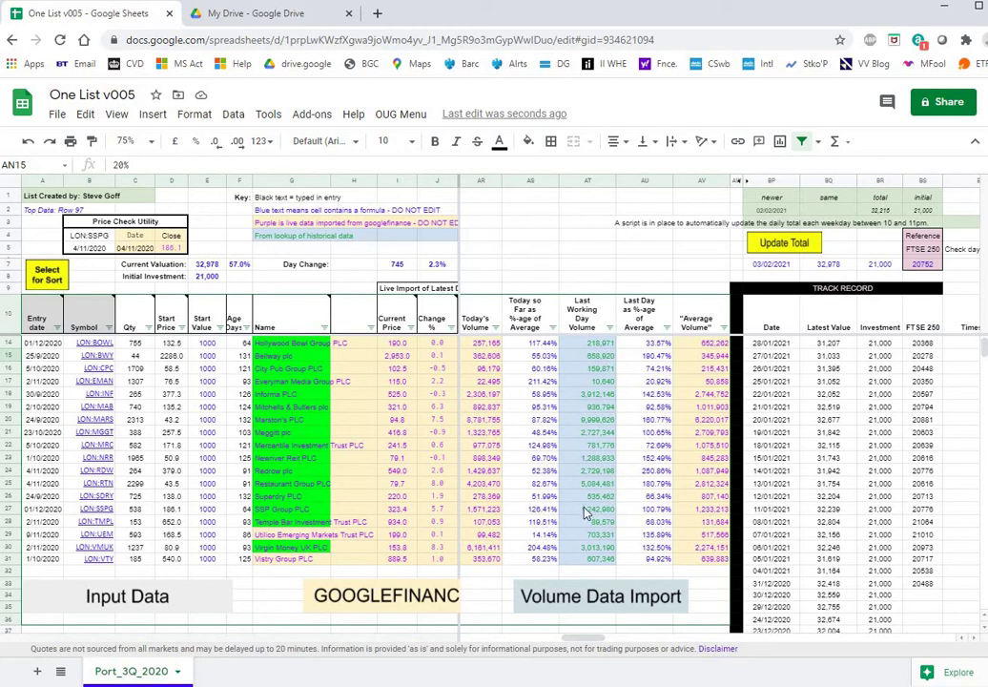
{"action": "left_click_drag", "start_coordinate": [584, 646], "coordinate": [601, 645]}
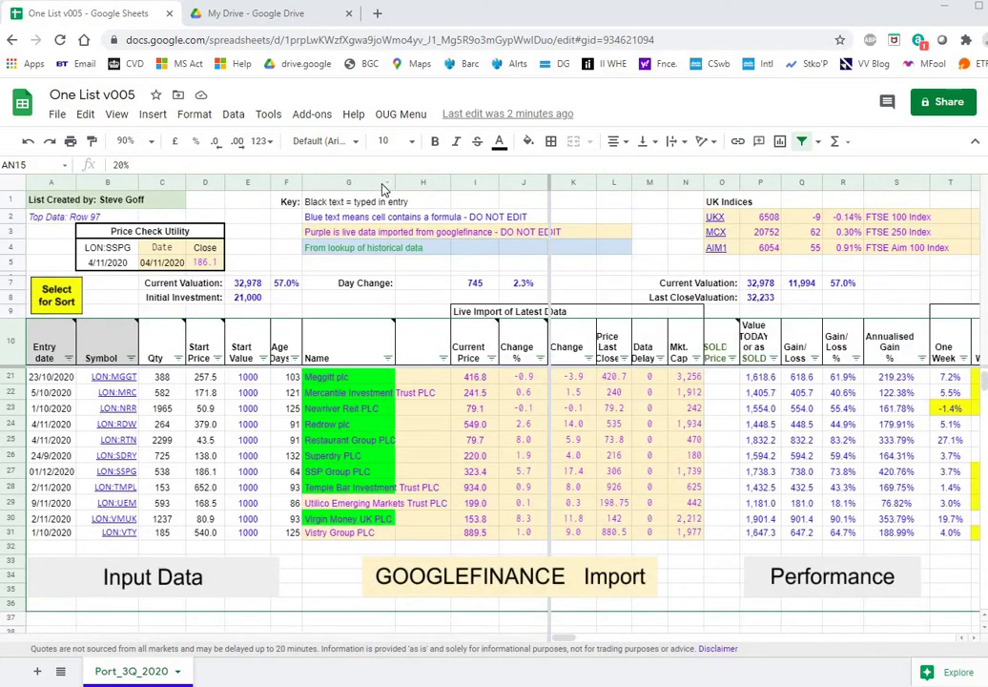
- Run Add a UK Stock and authorize the attached script with the Google account, proceeding to the unverified app and allowing access
{"action": "left_click", "coordinate": [399, 115]}
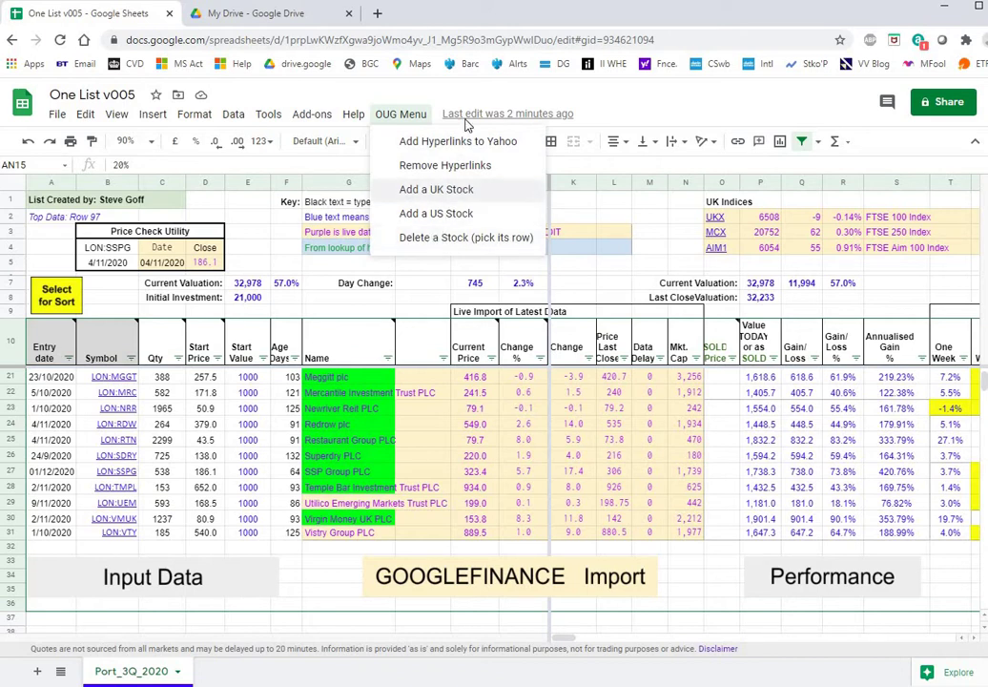
{"action": "left_click", "coordinate": [455, 193]}
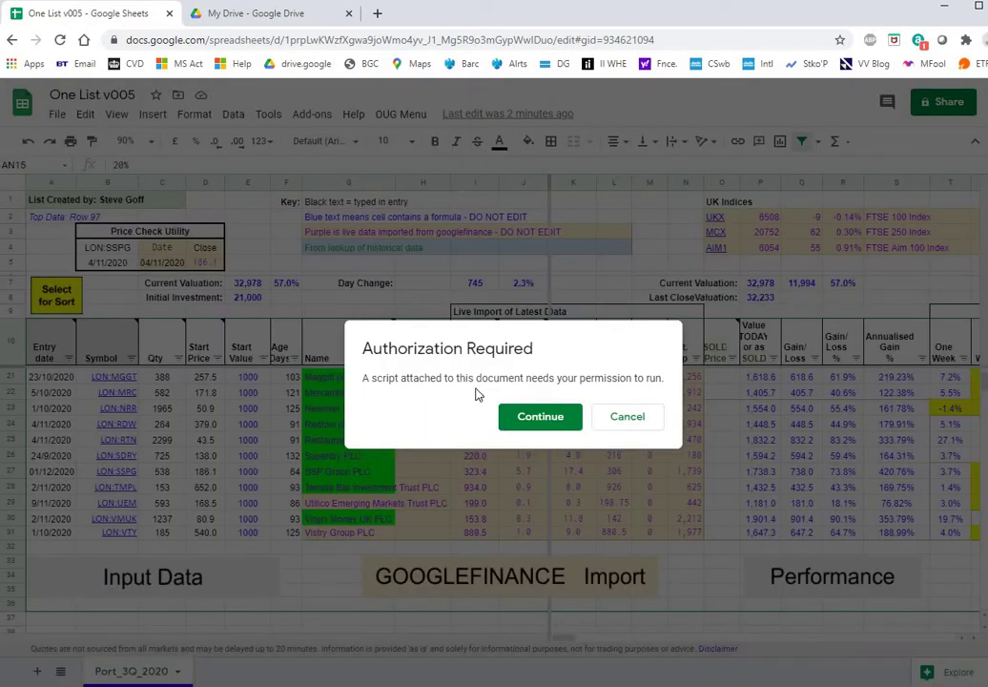
{"action": "left_click", "coordinate": [529, 417]}
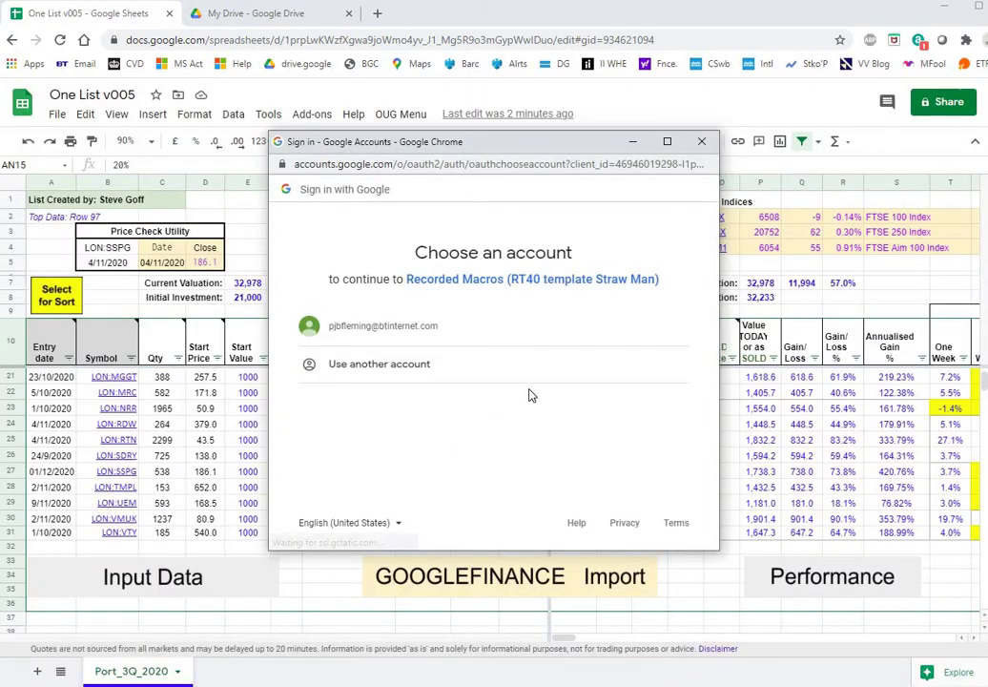
{"action": "left_click", "coordinate": [379, 325]}
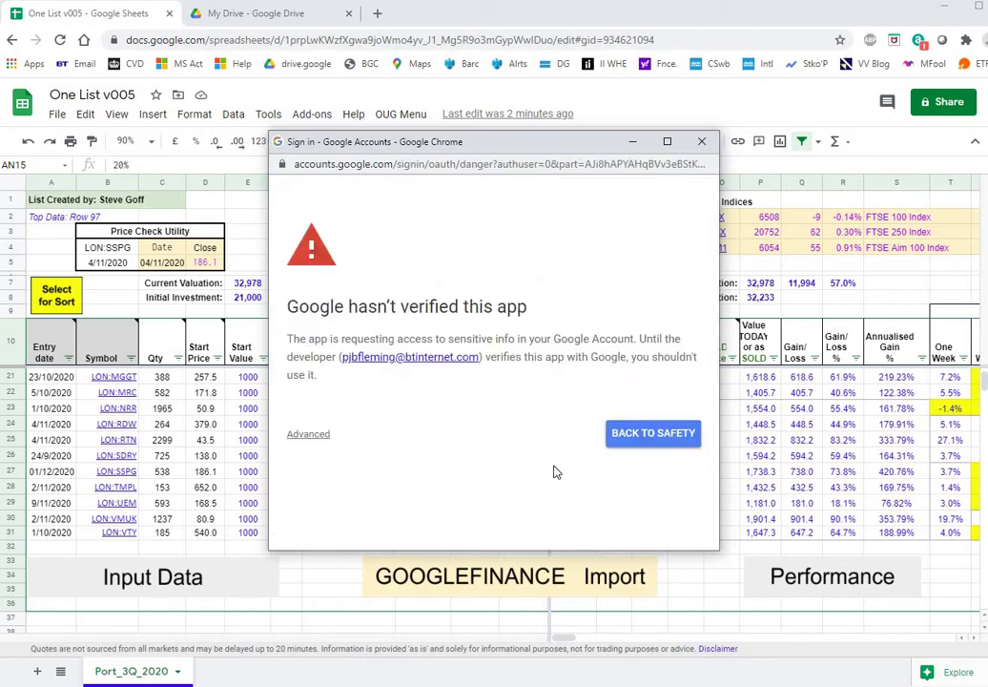
{"action": "left_click", "coordinate": [304, 436]}
{"action": "left_click", "coordinate": [346, 540]}
{"action": "scroll", "coordinate": [457, 420], "scroll_direction": "down", "scroll_amount": 2}
{"action": "left_click", "coordinate": [633, 453]}
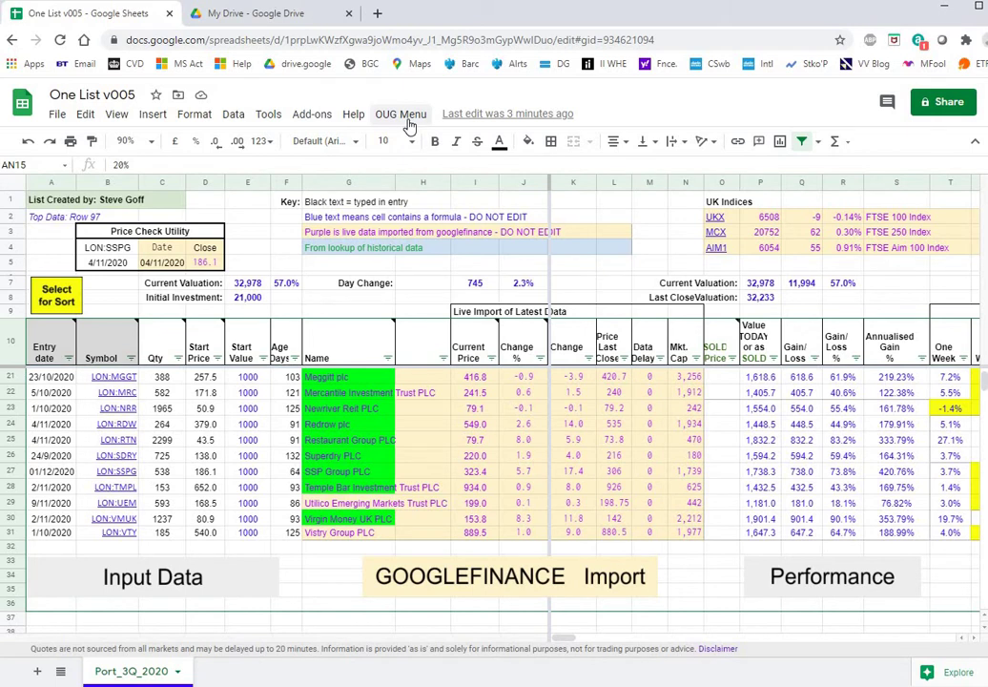
- Add a UK stock with EPIC code aht, quantity 100 and unit cost price 200
{"action": "left_click", "coordinate": [404, 116]}
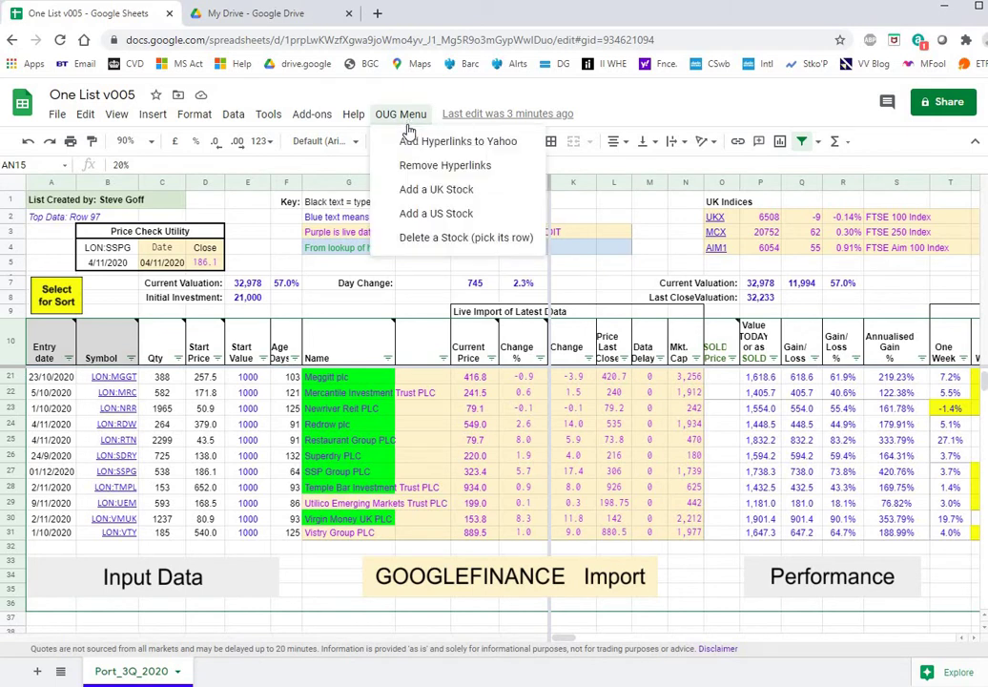
{"action": "left_click", "coordinate": [436, 190]}
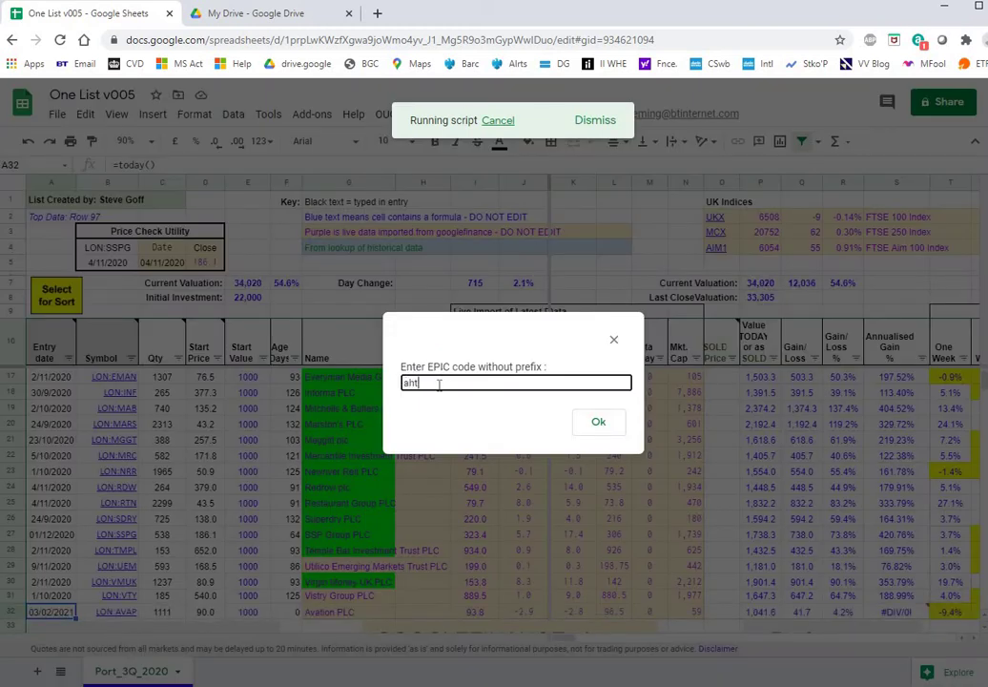
{"action": "type", "text": "aht"}
{"action": "left_click", "coordinate": [596, 422]}
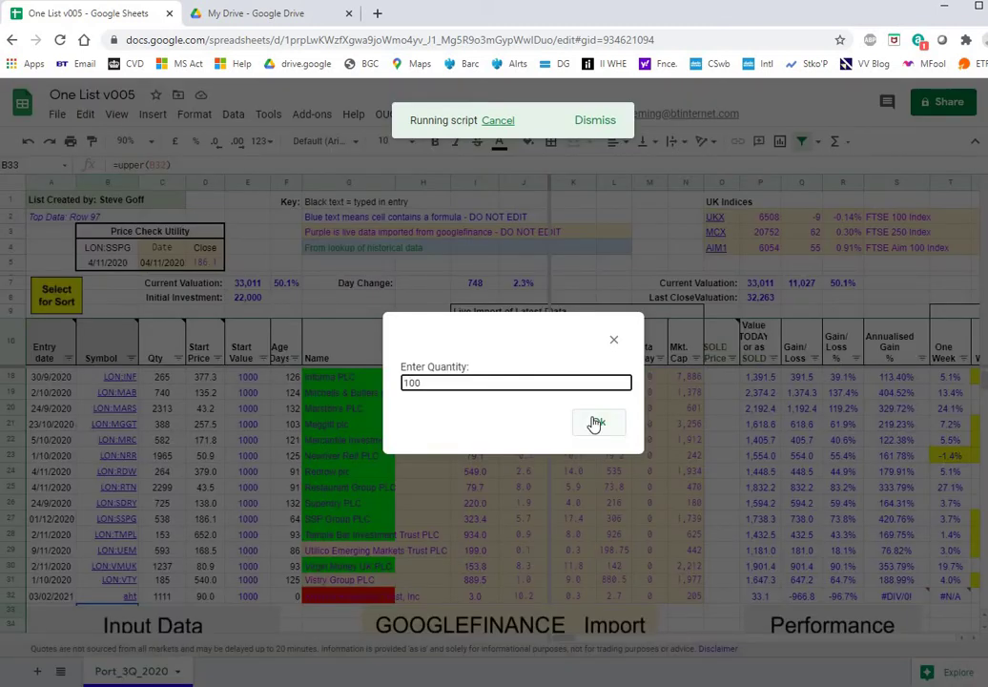
{"action": "left_click", "coordinate": [596, 422]}
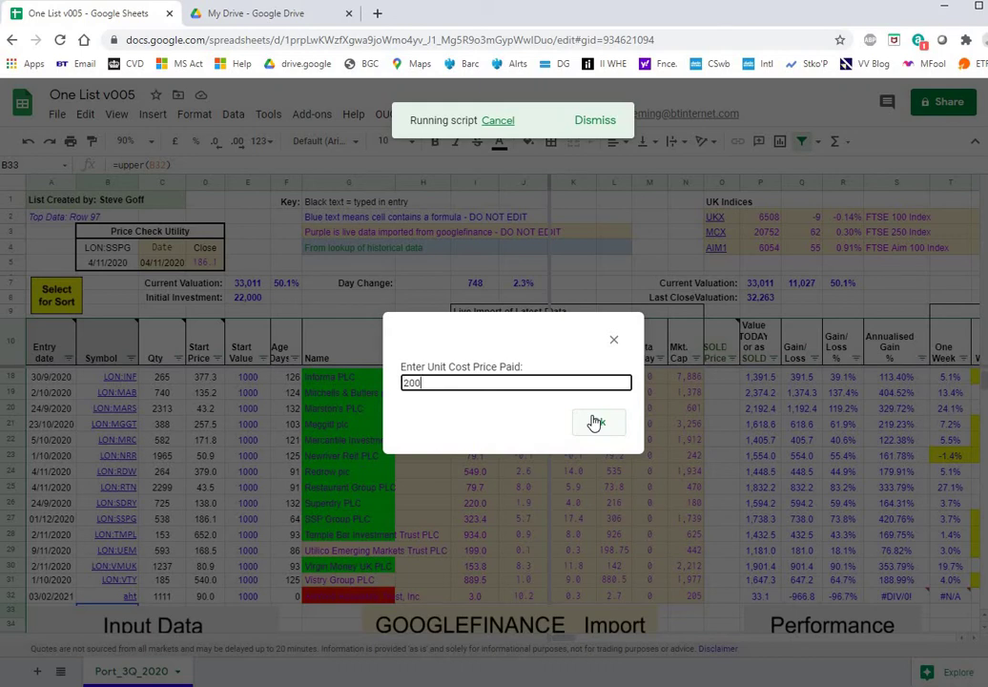
{"action": "left_click", "coordinate": [594, 422]}
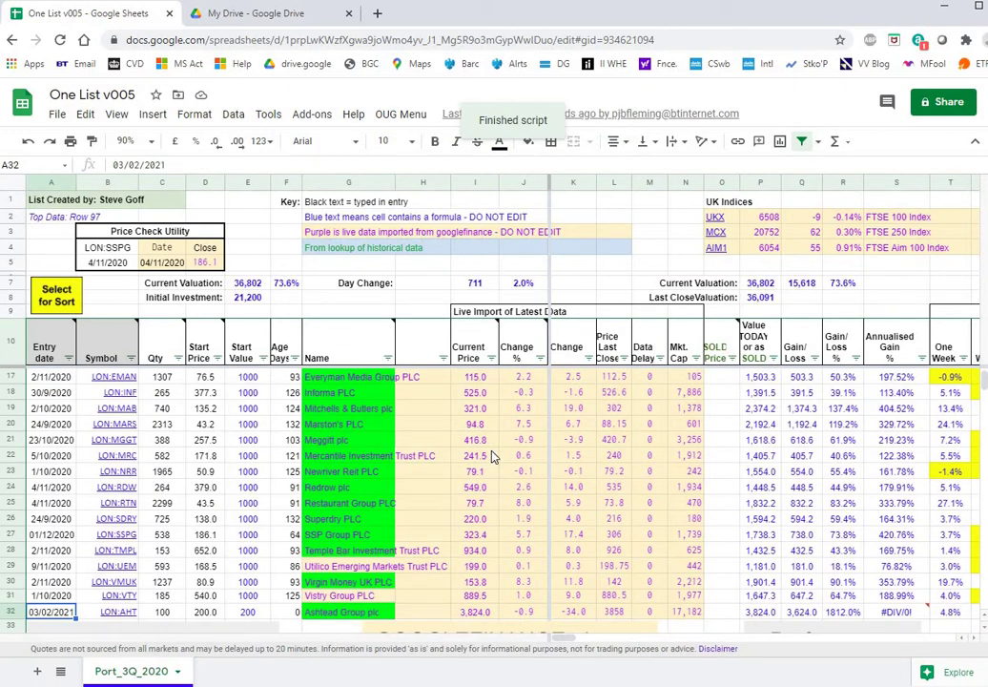
- Check the added AHT stock in the portfolio list and in the historical data block below it
{"action": "scroll", "coordinate": [493, 458], "scroll_direction": "down", "scroll_amount": 3}
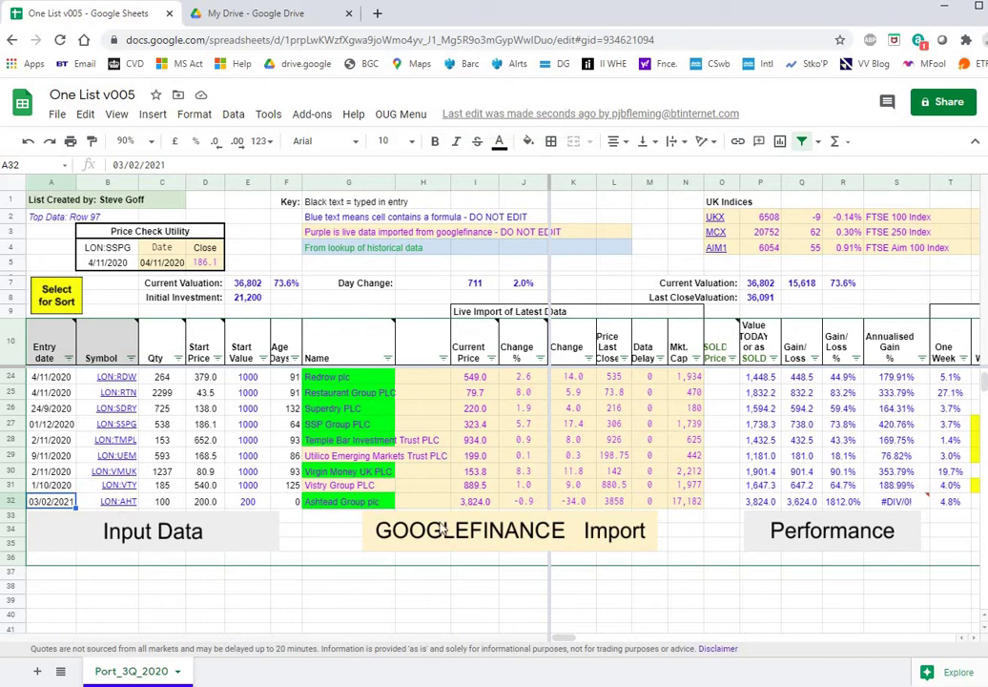
{"action": "left_click_drag", "start_coordinate": [566, 640], "coordinate": [393, 637]}
{"action": "scroll", "coordinate": [324, 579], "scroll_direction": "down", "scroll_amount": 10}
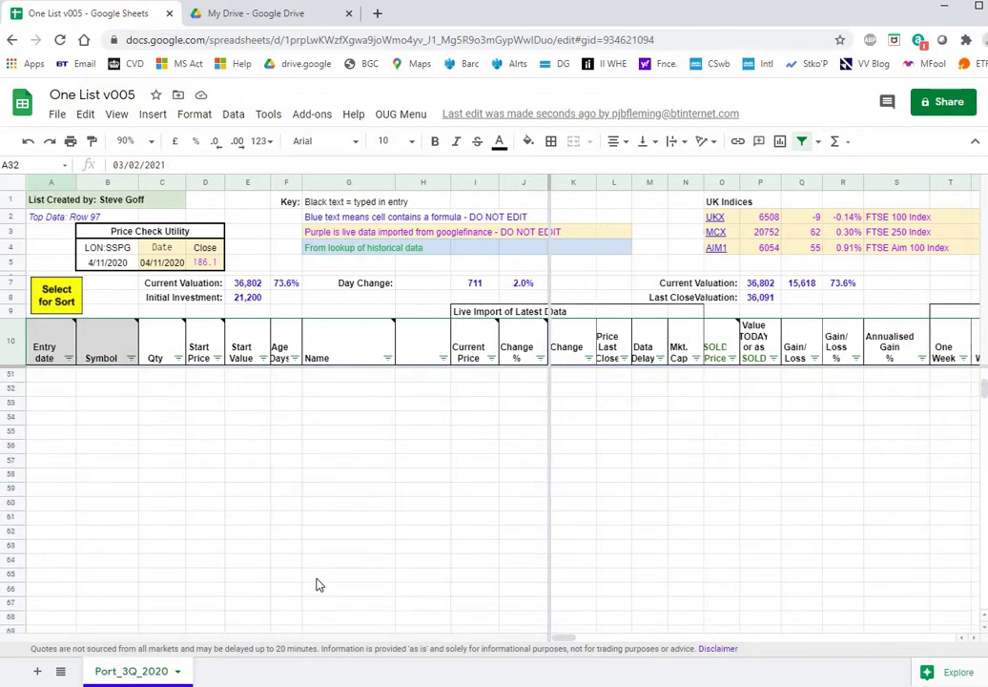
{"action": "scroll", "coordinate": [320, 583], "scroll_direction": "down", "scroll_amount": 3}
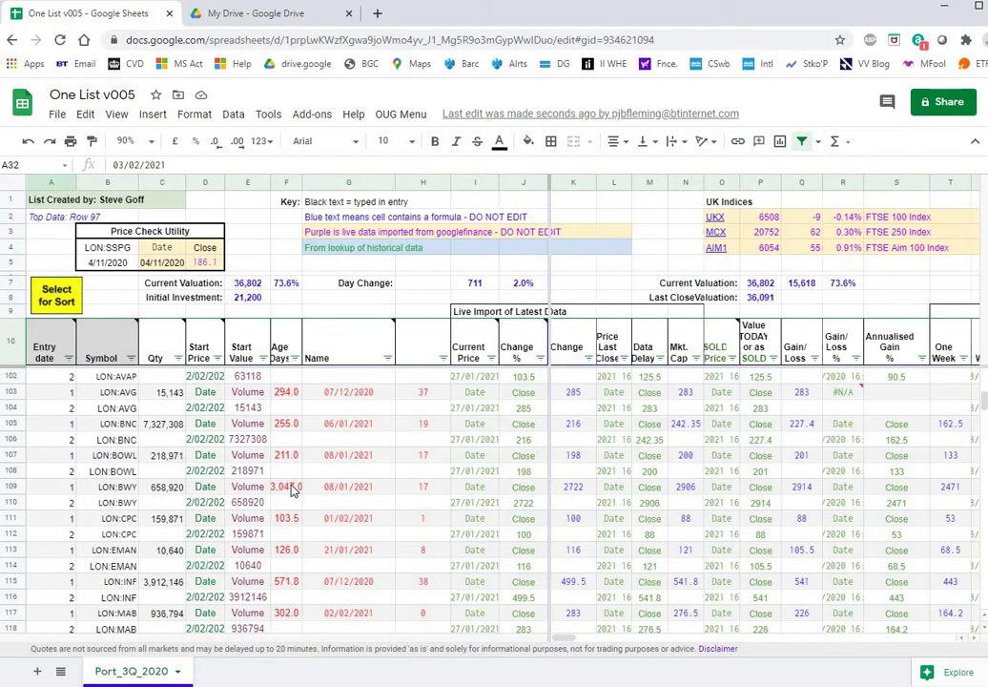
{"action": "scroll", "coordinate": [293, 489], "scroll_direction": "down", "scroll_amount": 10}
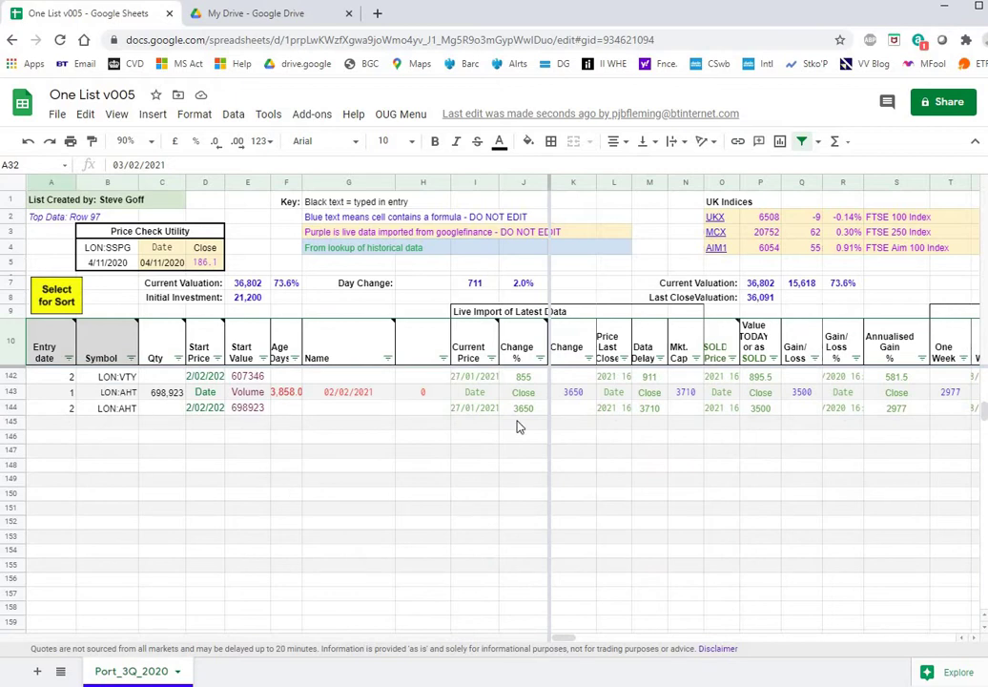
{"action": "scroll", "coordinate": [625, 572], "scroll_direction": "up", "scroll_amount": 18}
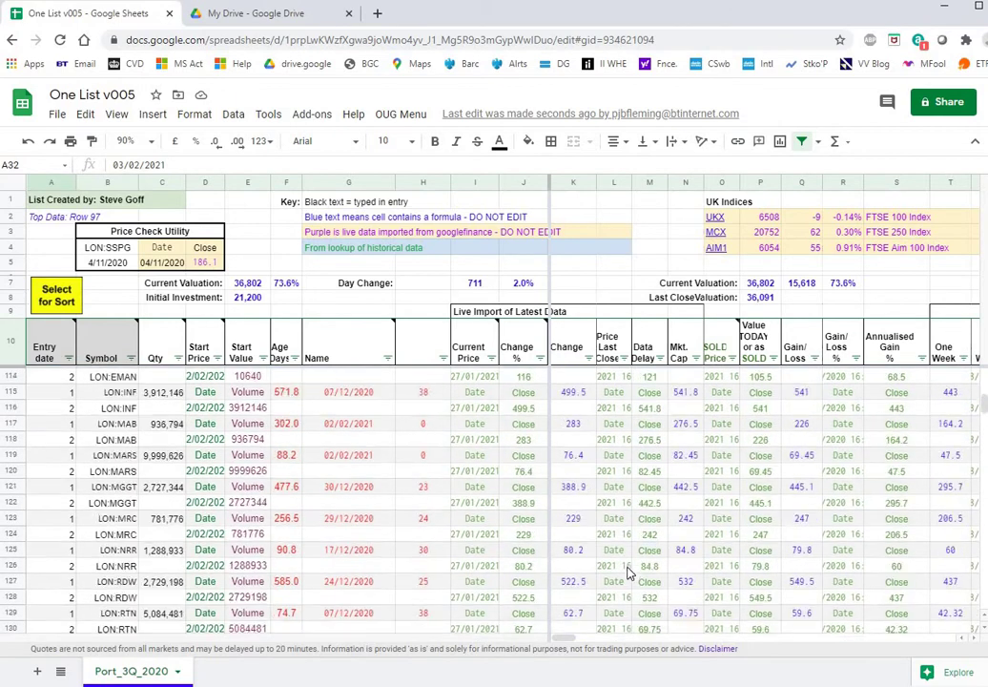
- Delete the LON:AHT stock in row 32 with the Delete a Stock script and confirm its EPIC
{"action": "scroll", "coordinate": [615, 517], "scroll_direction": "up", "scroll_amount": 7}
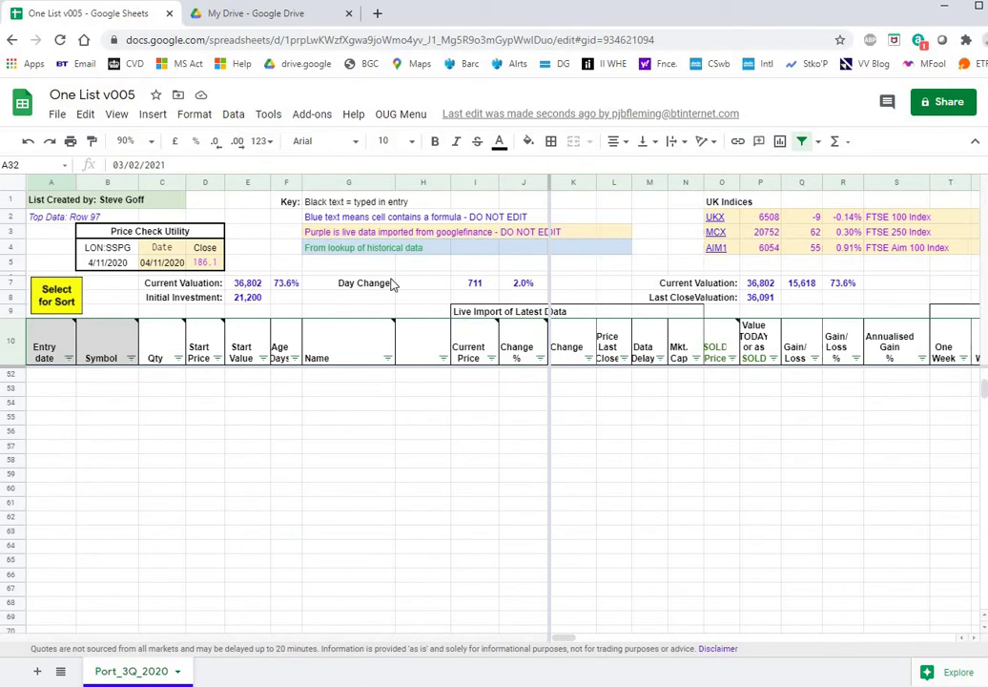
{"action": "left_click", "coordinate": [410, 116]}
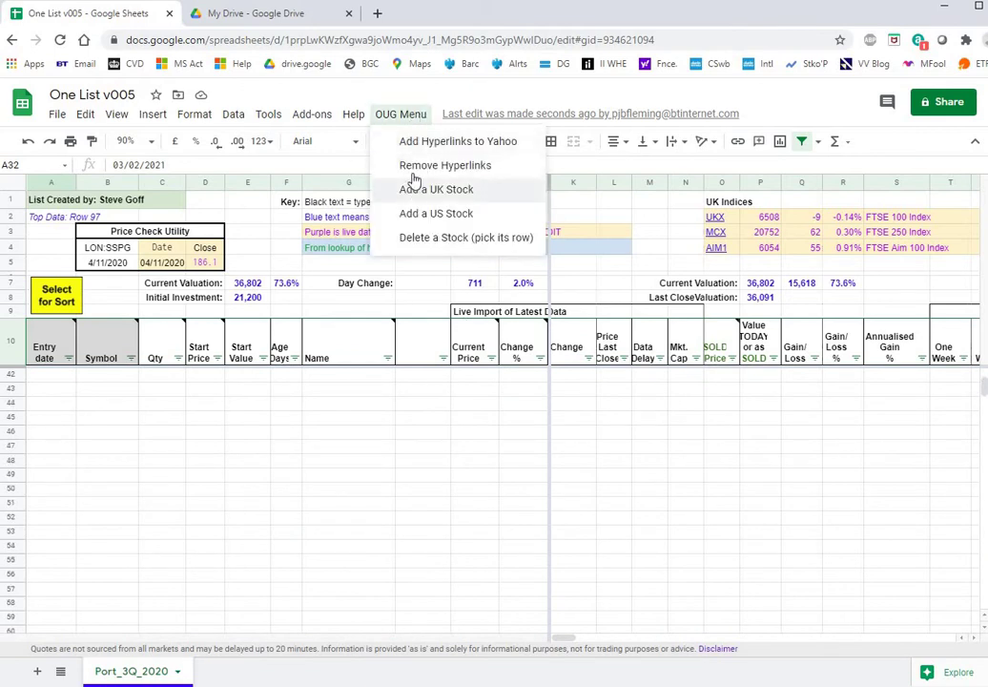
{"action": "left_click", "coordinate": [434, 93]}
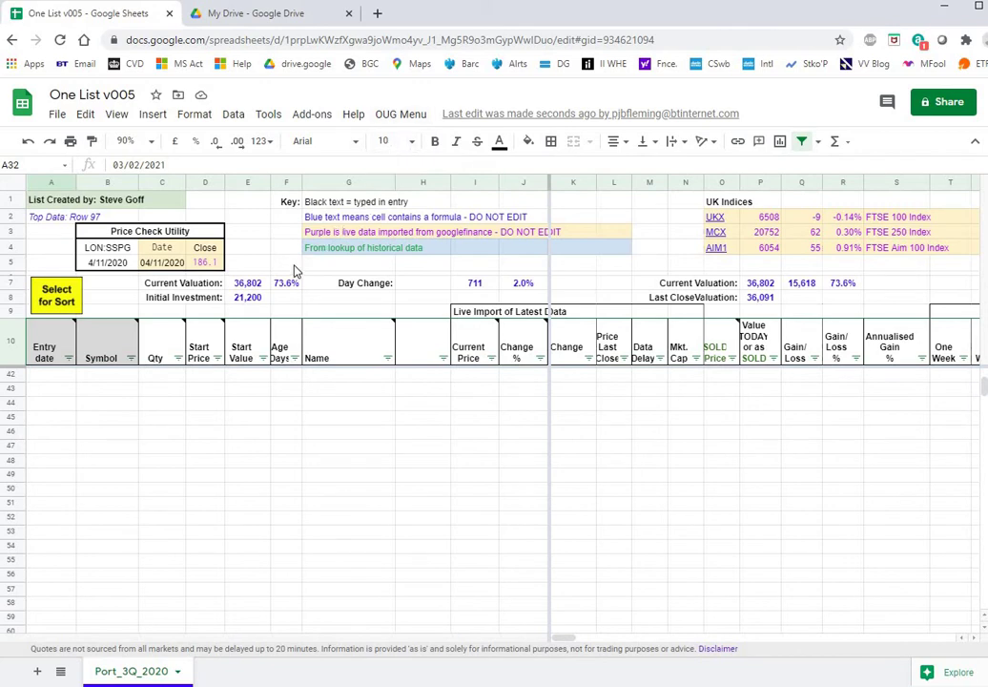
{"action": "scroll", "coordinate": [378, 196], "scroll_direction": "up", "scroll_amount": 4}
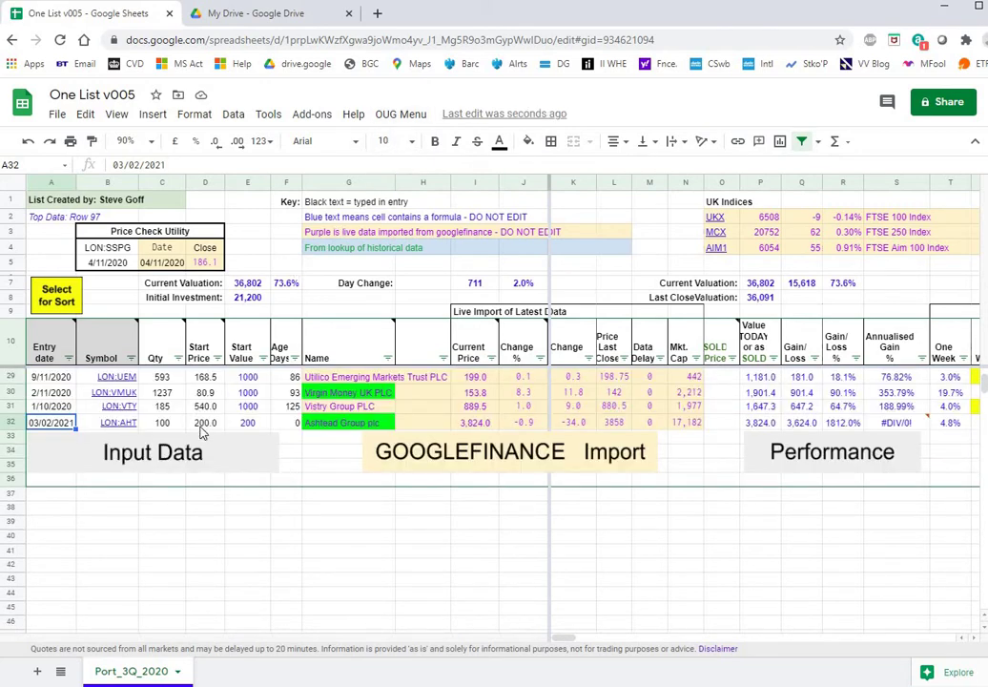
{"action": "left_click", "coordinate": [201, 428]}
{"action": "left_click", "coordinate": [414, 119]}
{"action": "left_click", "coordinate": [451, 236]}
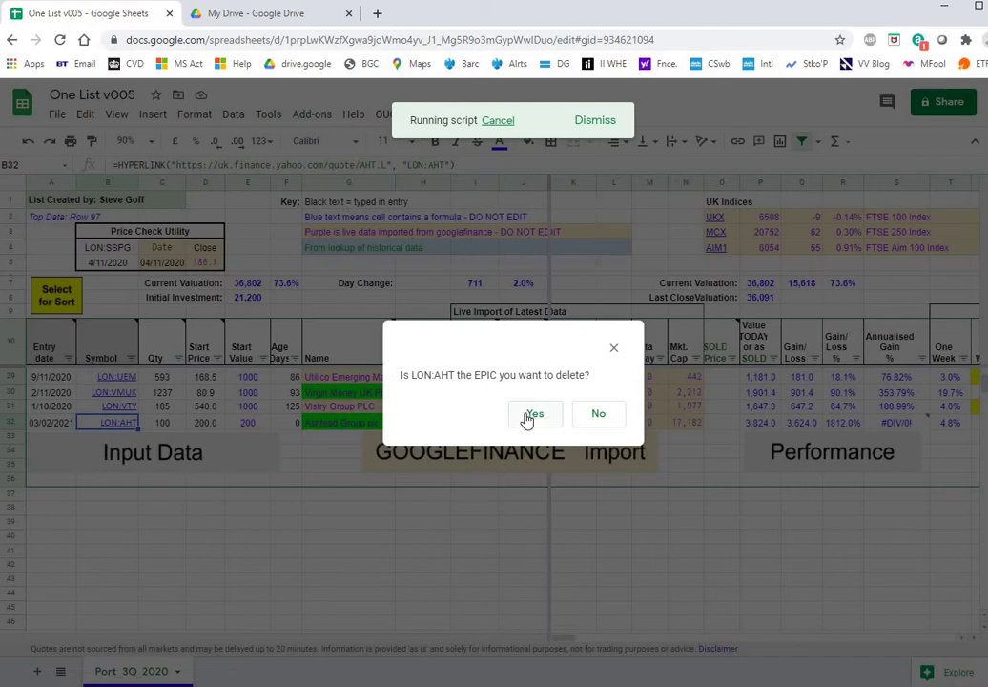
{"action": "left_click", "coordinate": [532, 415]}
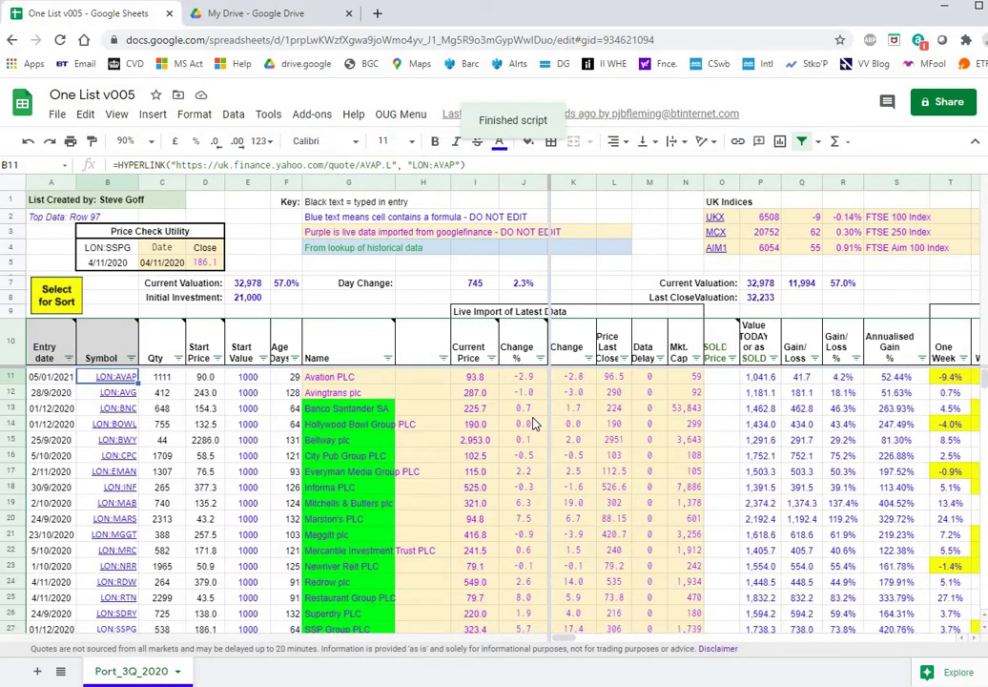
- Run the Remove Hyperlinks script and remove the links from the Symbol cells B11:B31
{"action": "left_click", "coordinate": [405, 116]}
{"action": "left_click", "coordinate": [422, 172]}
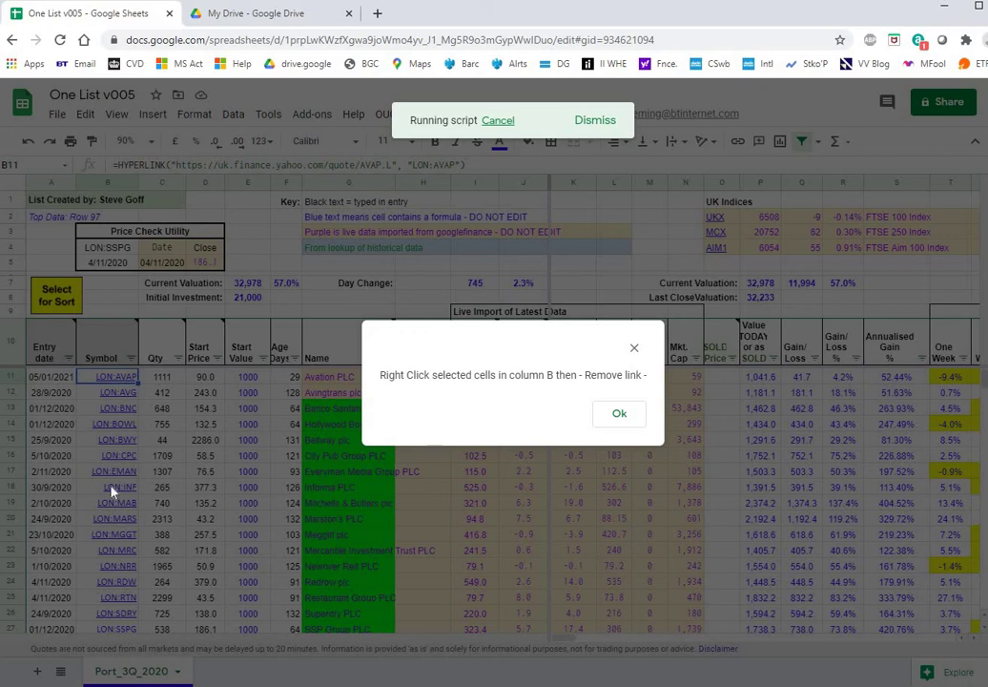
{"action": "left_click", "coordinate": [620, 413]}
{"action": "key", "text": "ctrl+shift+Down"}
{"action": "right_click", "coordinate": [112, 454]}
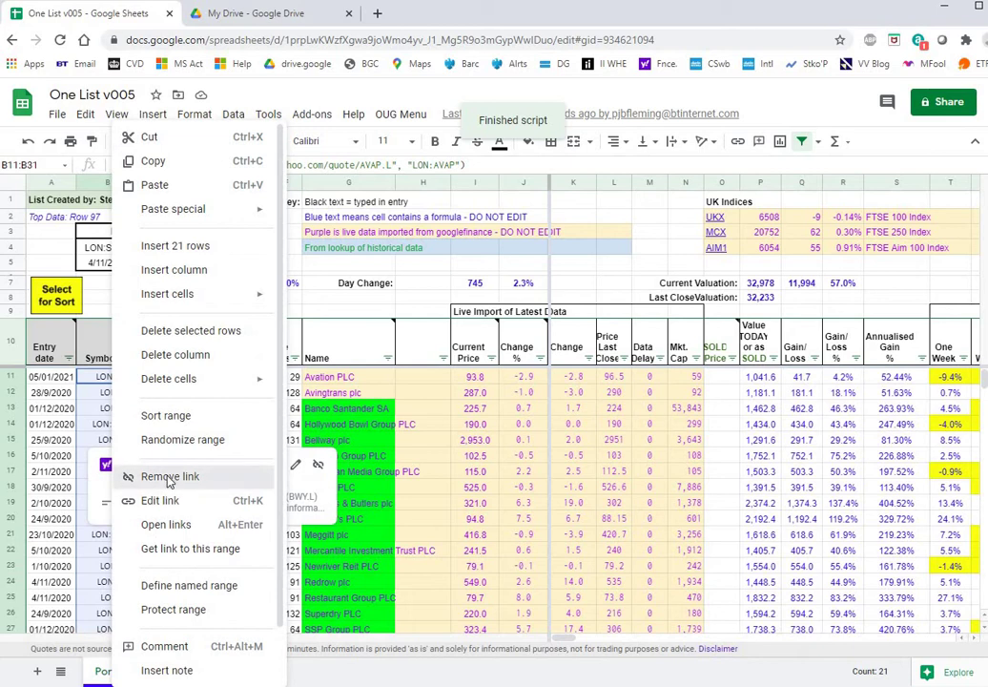
{"action": "left_click", "coordinate": [132, 476]}
{"action": "left_click", "coordinate": [283, 232]}
- Run the Add Hyperlinks to Yahoo script and convert the Symbol cells B11:B31 to links
{"action": "left_click", "coordinate": [402, 120]}
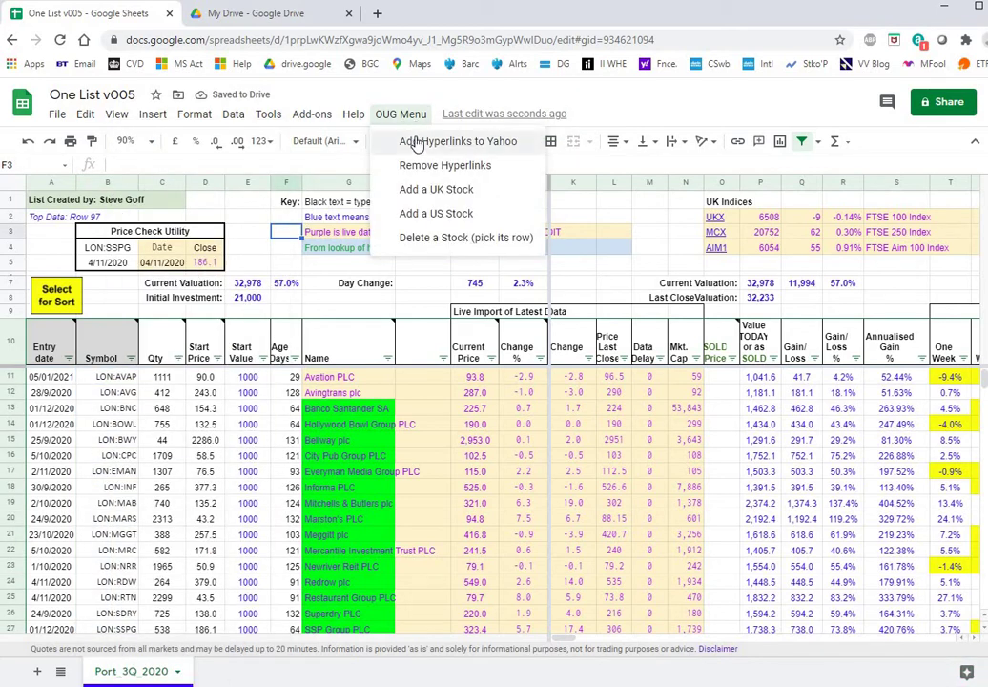
{"action": "left_click", "coordinate": [431, 142]}
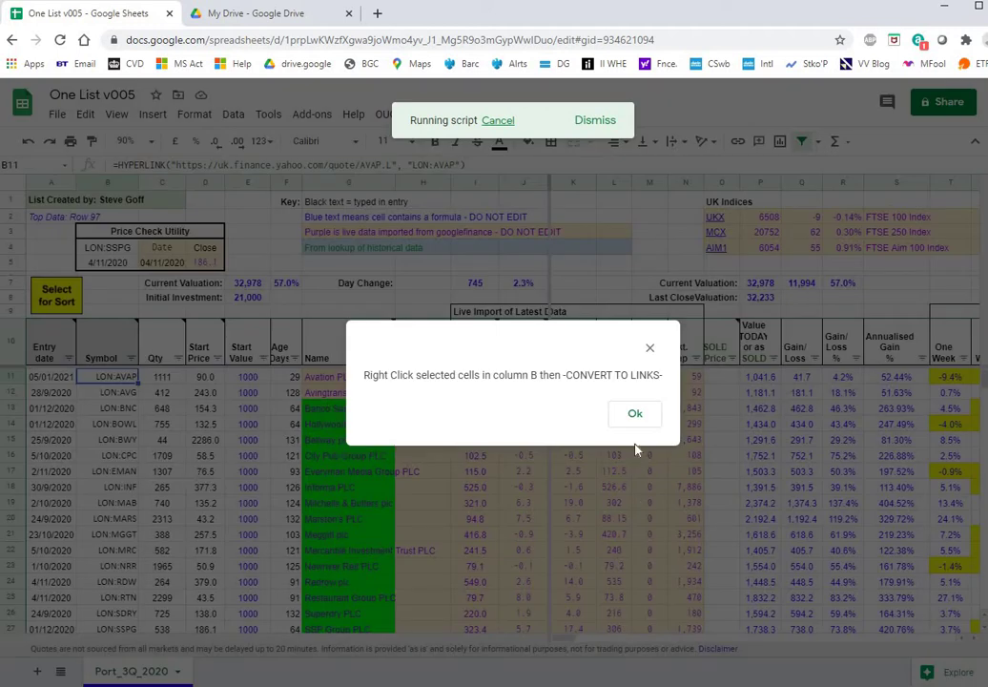
{"action": "left_click", "coordinate": [637, 419]}
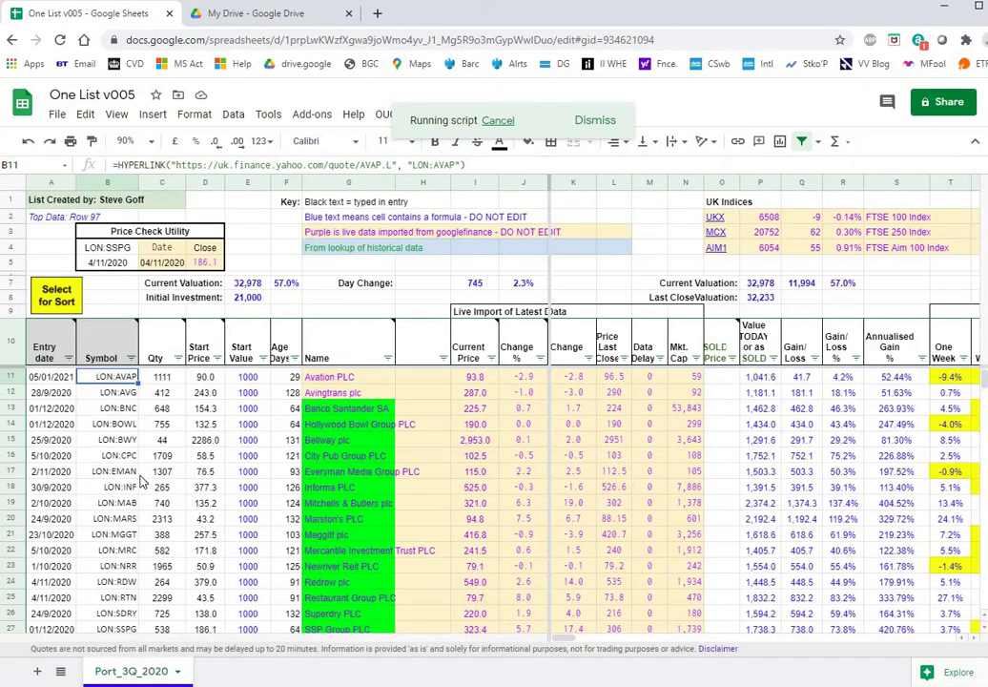
{"action": "right_click", "coordinate": [122, 462]}
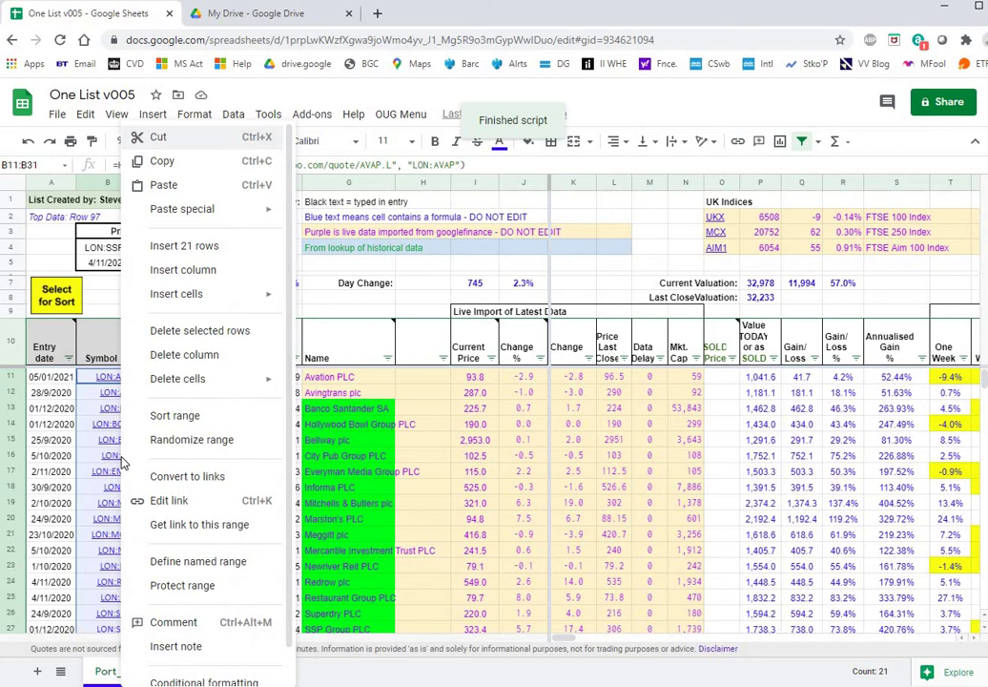
{"action": "left_click", "coordinate": [175, 474]}
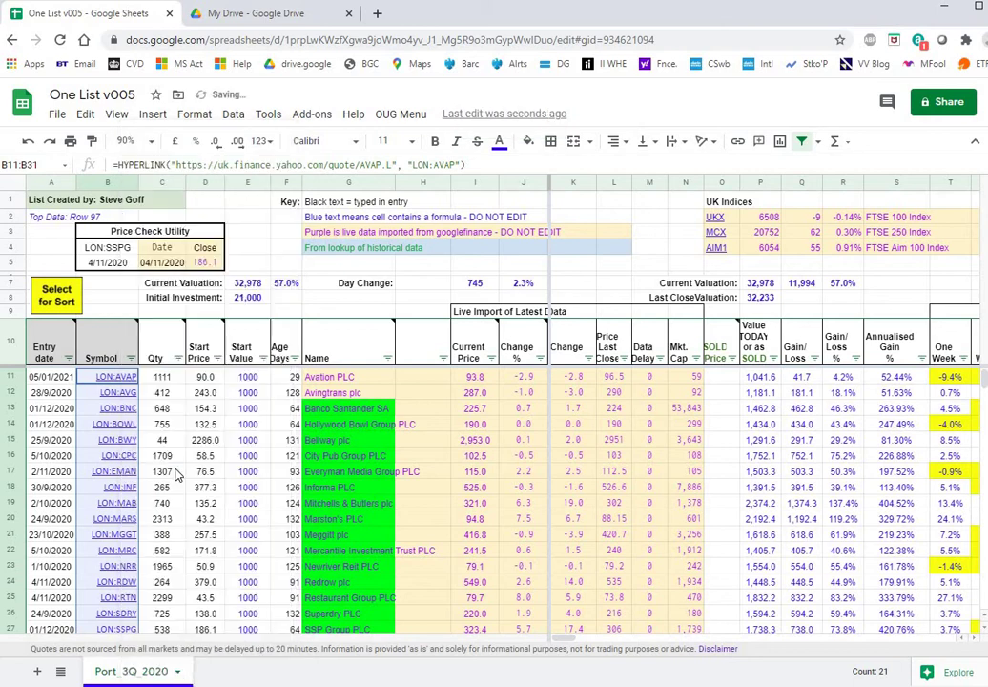
{"action": "left_click", "coordinate": [276, 305]}
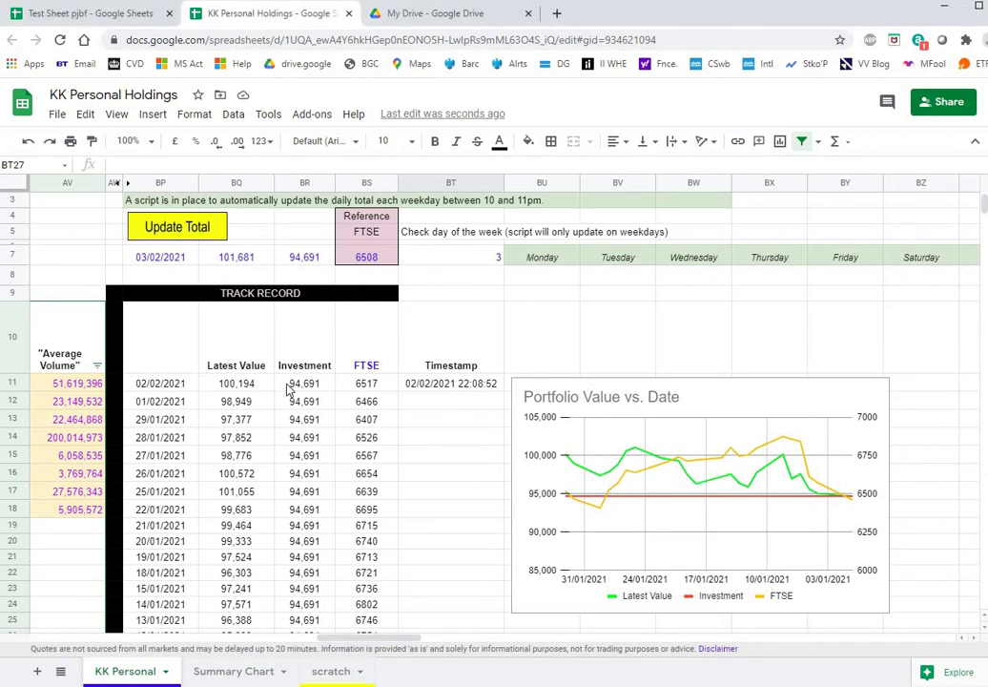
- In KK Personal Holdings, examine the Track Record data range BP10:BS21, its portfolio value chart and the Summary Chart sheet
{"action": "left_click_drag", "start_coordinate": [154, 364], "coordinate": [367, 558]}
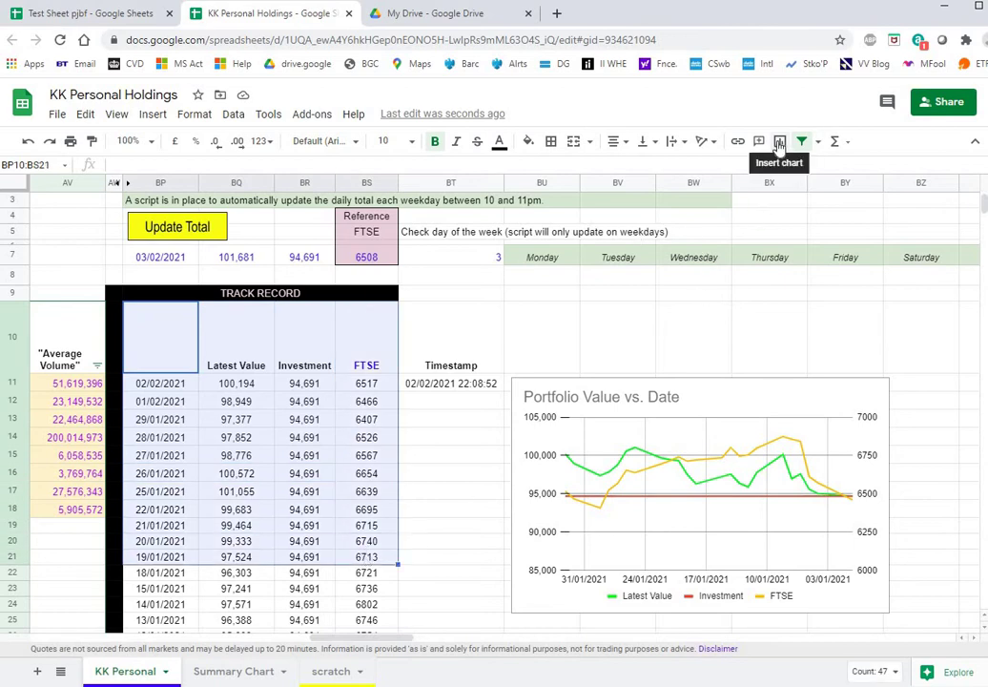
{"action": "left_click", "coordinate": [466, 492]}
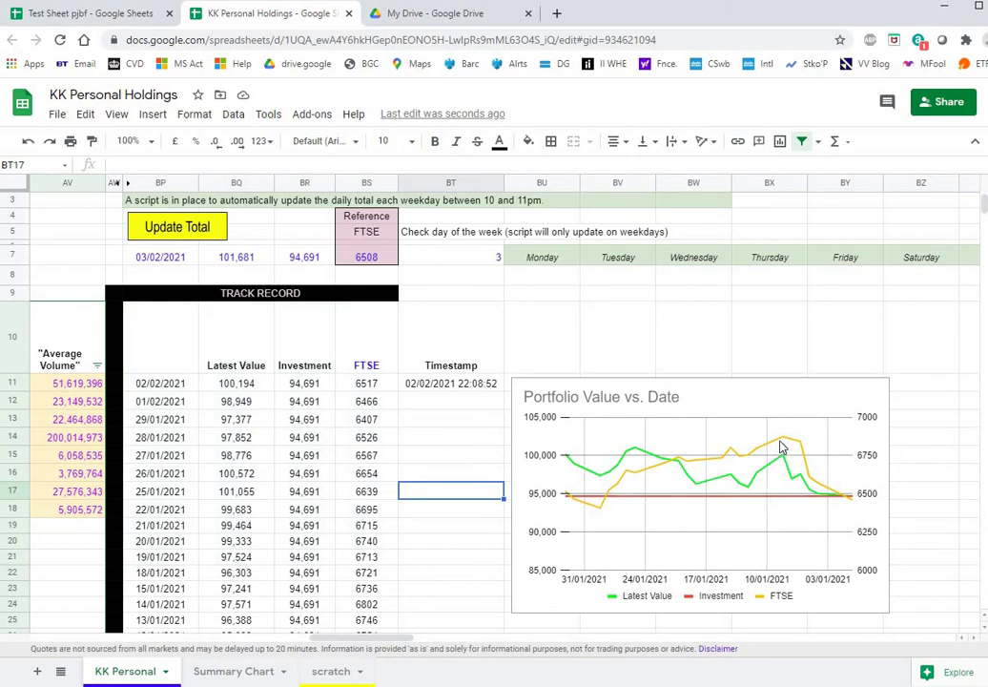
{"action": "left_click", "coordinate": [246, 672]}
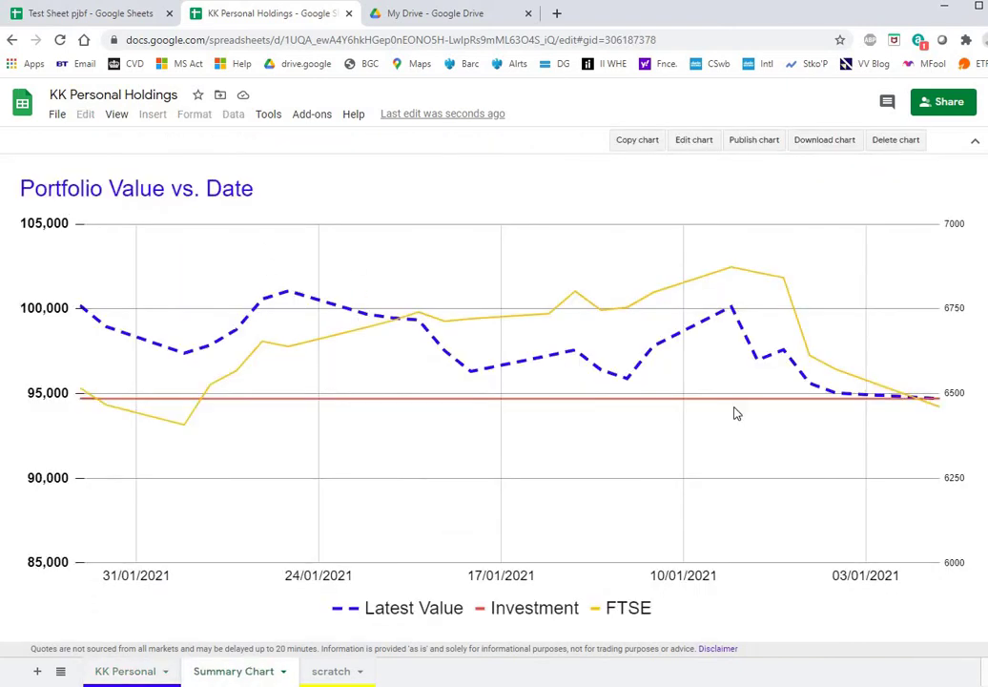
{"action": "left_click", "coordinate": [127, 672]}
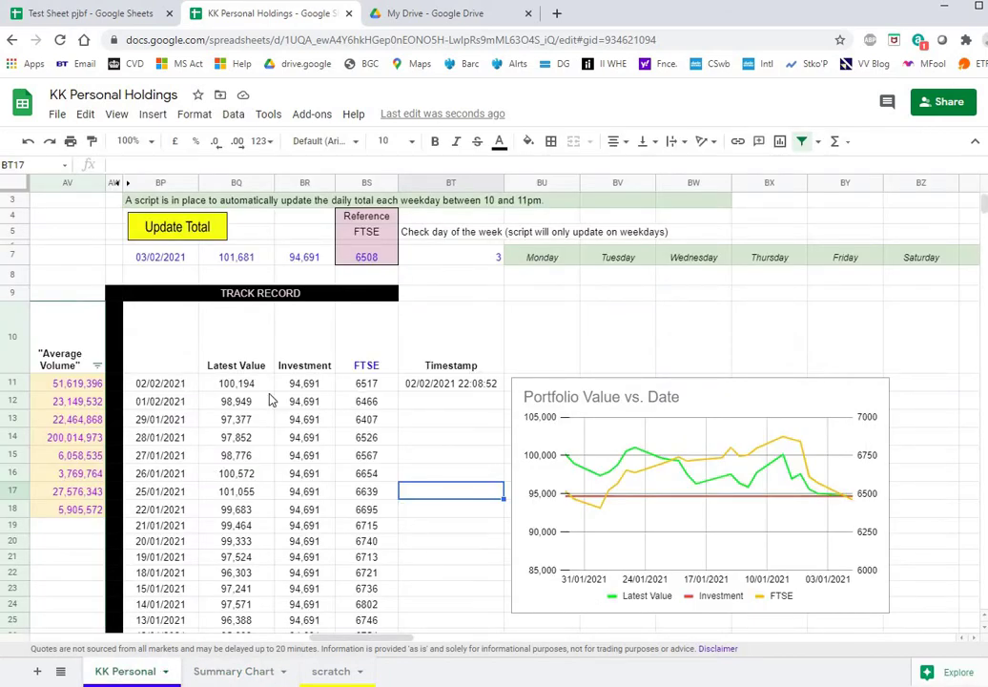
{"action": "left_click", "coordinate": [172, 229]}
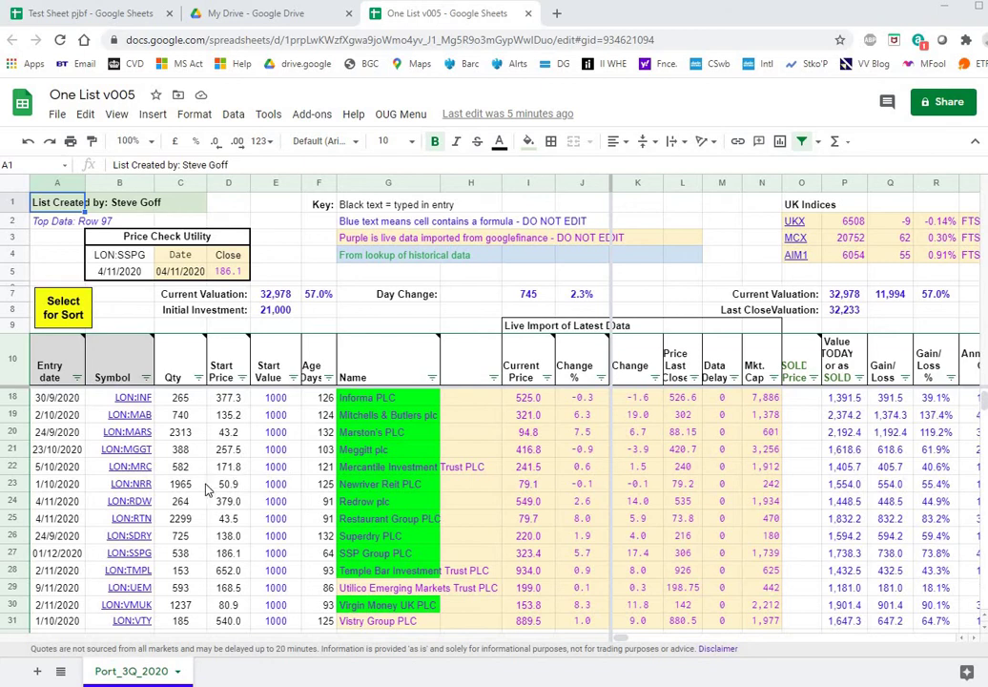
- Make a copy of the One List v005 spreadsheet in My Drive named My List v005 and look through its stock list
{"action": "left_click", "coordinate": [50, 112]}
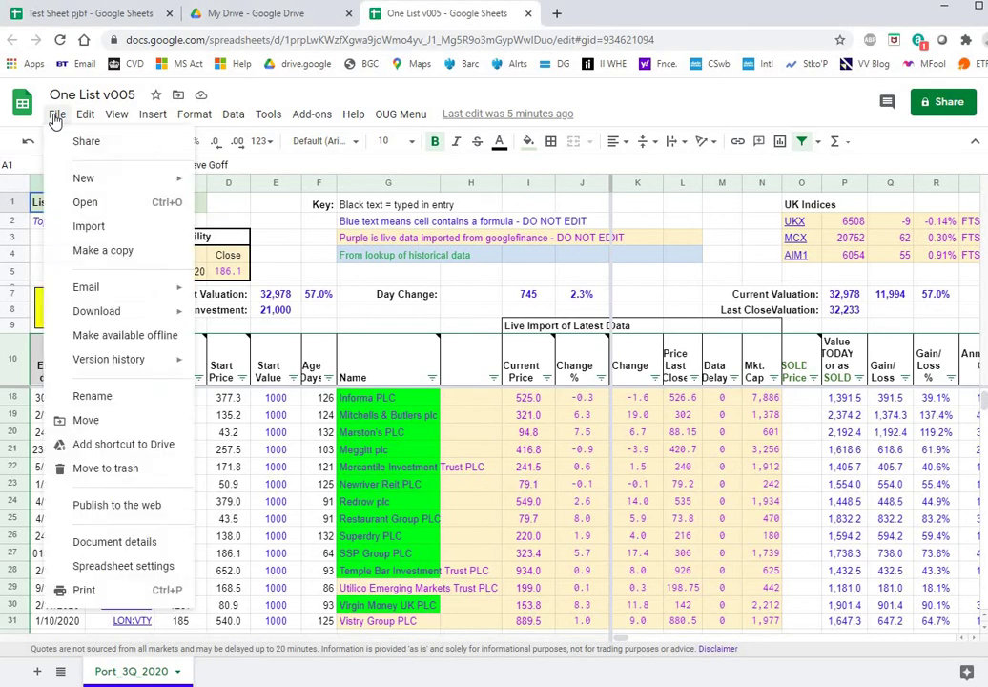
{"action": "left_click", "coordinate": [100, 250]}
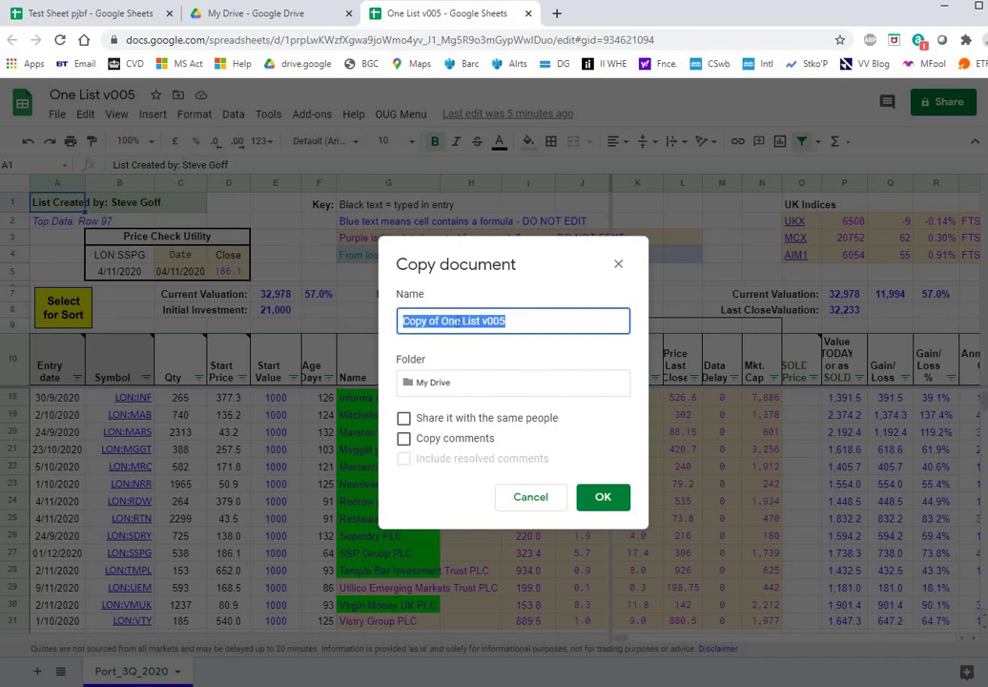
{"action": "left_click", "coordinate": [550, 330]}
{"action": "key", "text": "BackSpace"}
{"action": "key", "text": "BackSpace"}
{"action": "key", "text": "BackSpace"}
{"action": "key", "text": "BackSpace"}
{"action": "key", "text": "BackSpace"}
{"action": "key", "text": "BackSpace"}
{"action": "key", "text": "BackSpace"}
{"action": "key", "text": "BackSpace"}
{"action": "key", "text": "BackSpace"}
{"action": "key", "text": "BackSpace"}
{"action": "key", "text": "BackSpace"}
{"action": "key", "text": "BackSpace"}
{"action": "key", "text": "BackSpace"}
{"action": "key", "text": "BackSpace"}
{"action": "key", "text": "BackSpace"}
{"action": "key", "text": "BackSpace"}
{"action": "key", "text": "BackSpace"}
{"action": "key", "text": "BackSpace"}
{"action": "key", "text": "BackSpace"}
{"action": "key", "text": "BackSpace"}
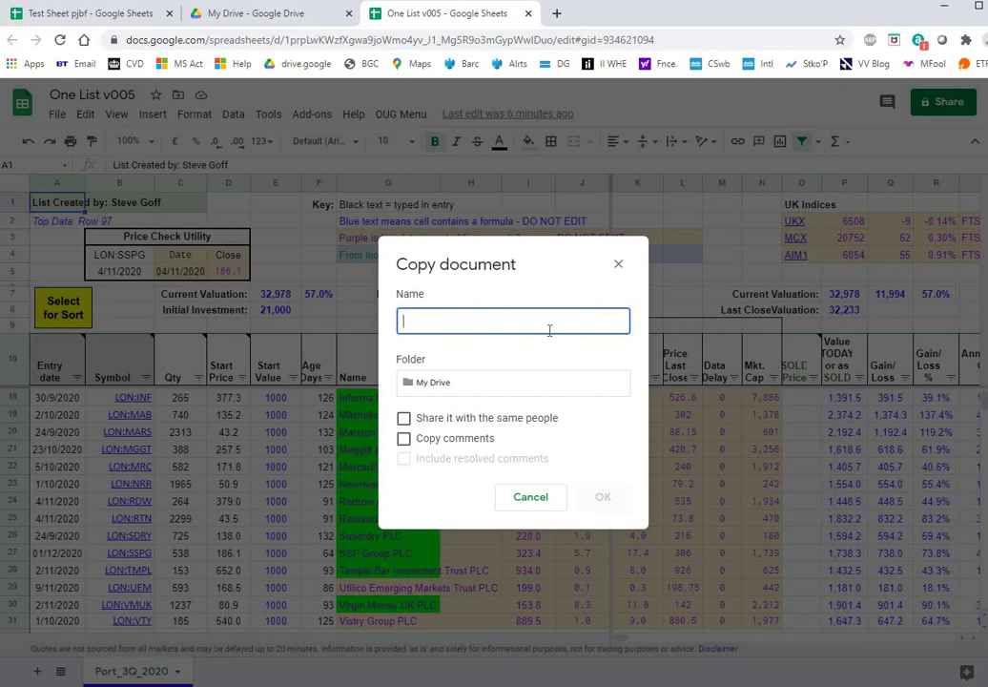
{"action": "type", "text": "My List v005"}
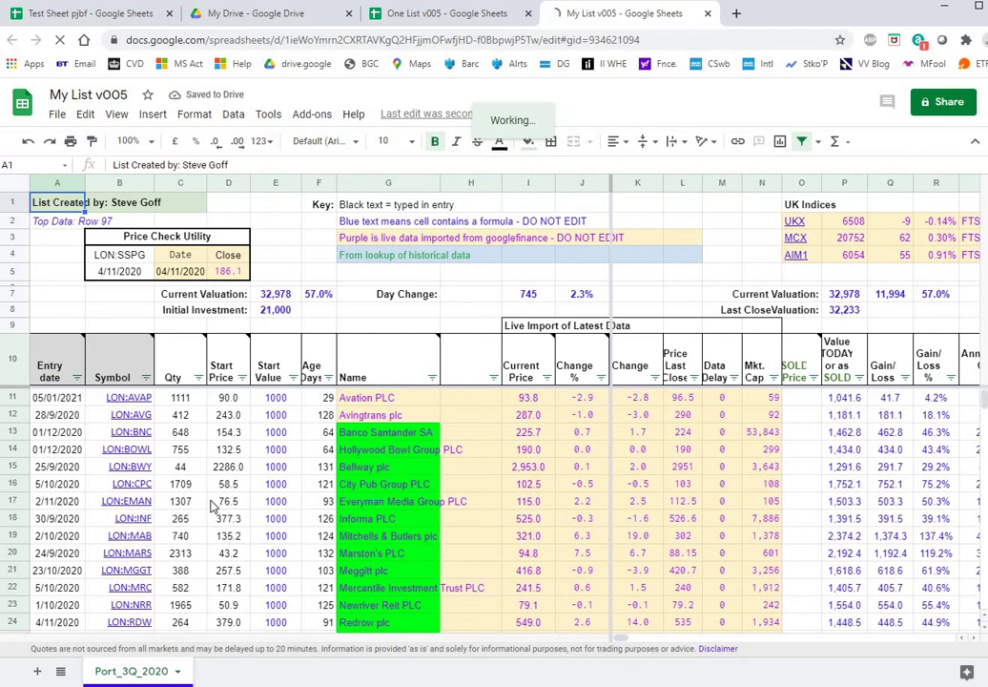
{"action": "scroll", "coordinate": [212, 506], "scroll_direction": "down", "scroll_amount": 2}
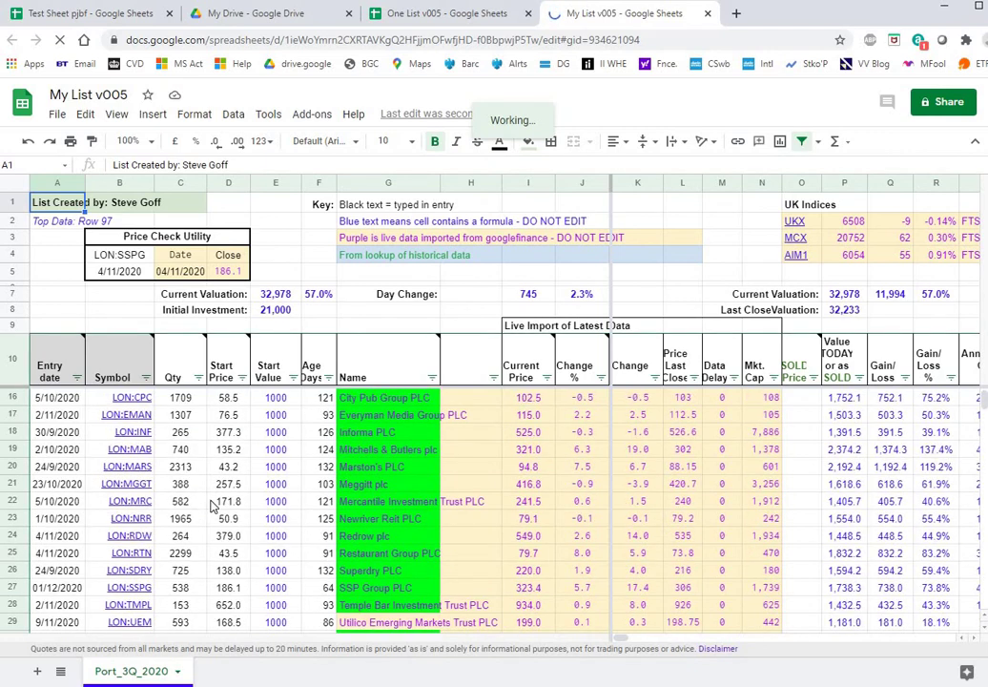
{"action": "scroll", "coordinate": [212, 506], "scroll_direction": "down", "scroll_amount": 2}
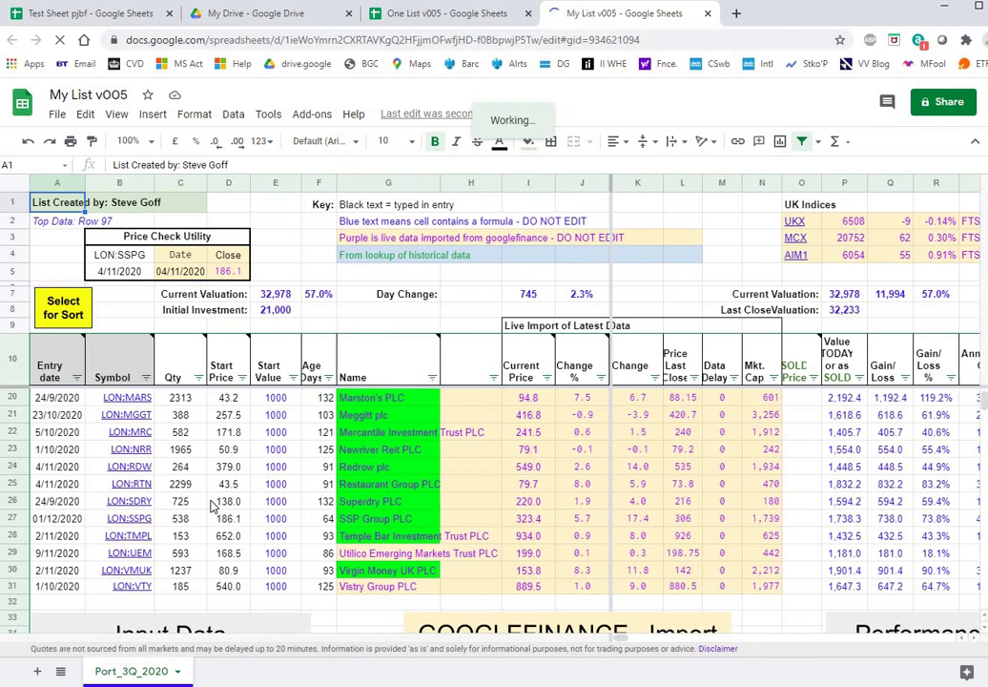